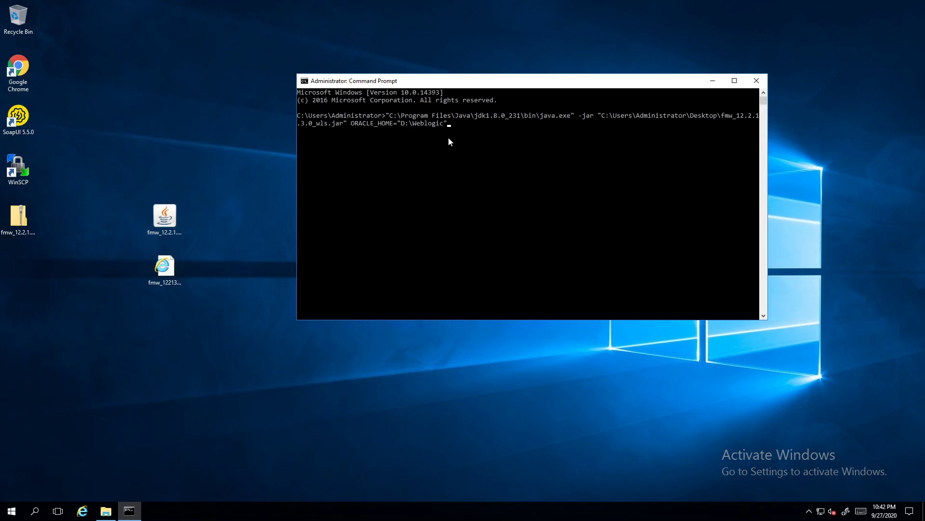
# Run the WebLogic installer jar from Command Prompt and return to the installer's Welcome step
pyautogui.press('Return')
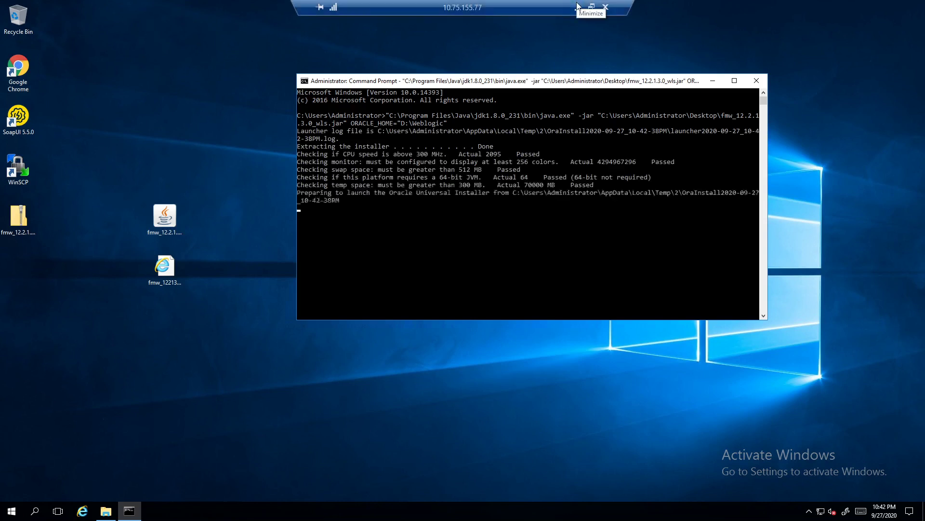
pyautogui.click(578, 7)
pyautogui.hotkey('alt', 'Tab')
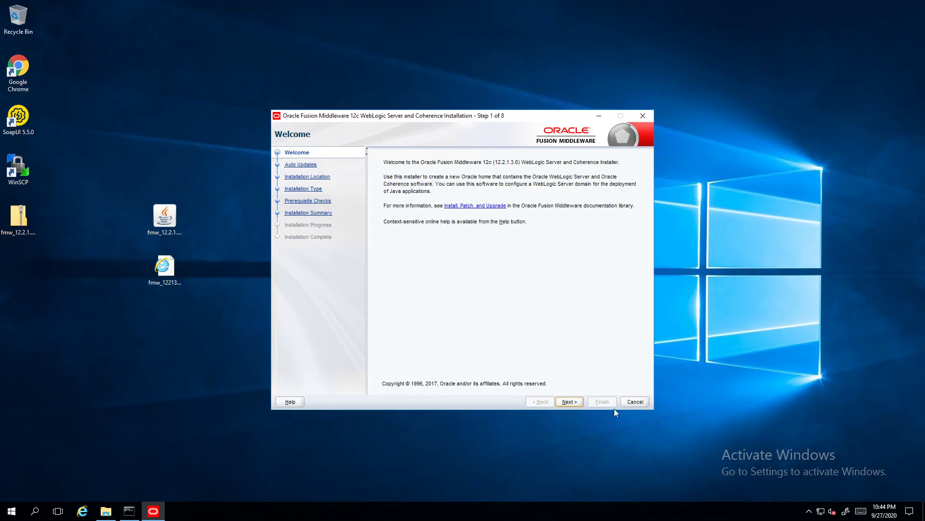
# Skip auto updates and replace the Oracle Home path with D:\Weblogic
pyautogui.click(570, 401)
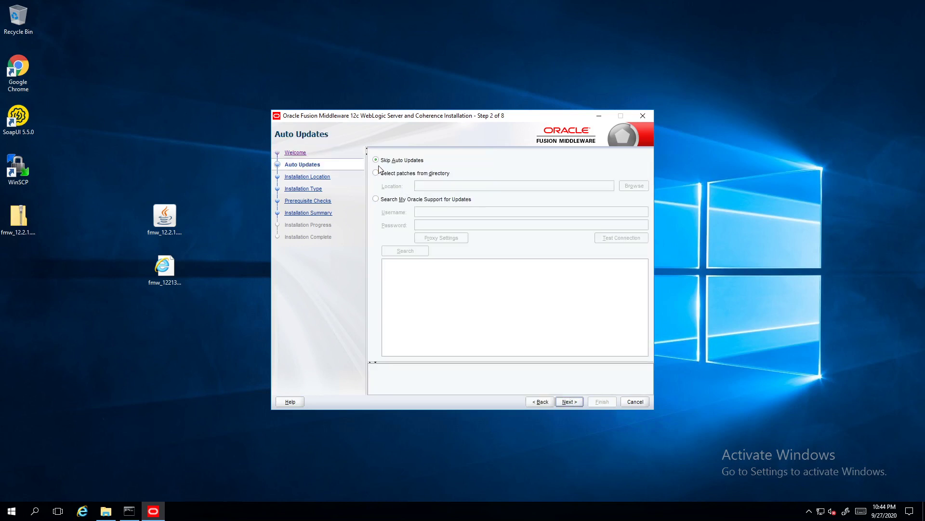
pyautogui.click(573, 402)
pyautogui.click(459, 169)
pyautogui.moveTo(458, 168); pyautogui.dragTo(370, 169)
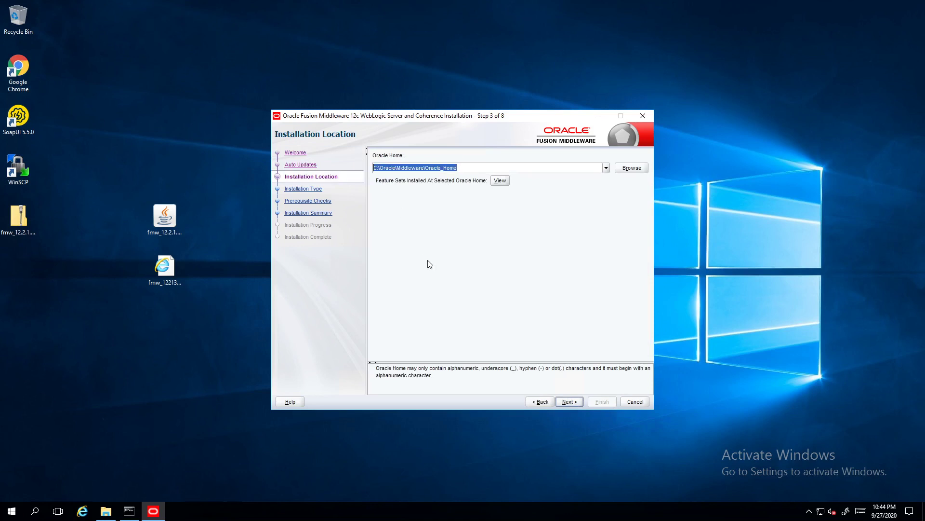
pyautogui.write('D')
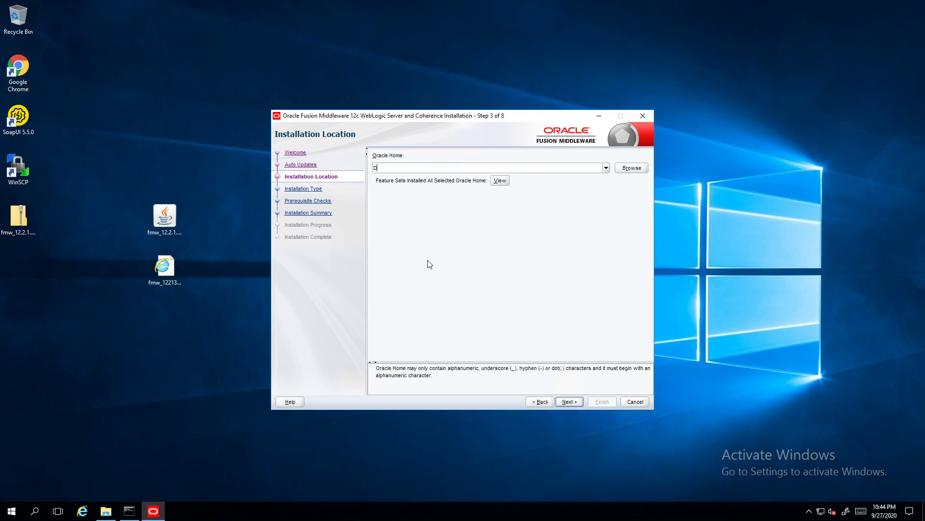
pyautogui.write(':\\Weblogic')
# Keep the WebLogic Server installation type and pass the prerequisite checks to reach the Summary
pyautogui.click(570, 402)
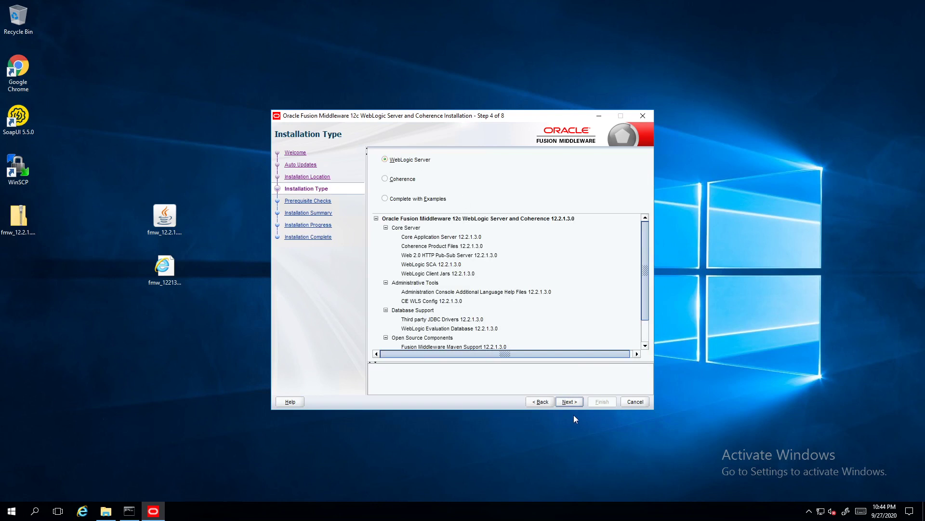
pyautogui.click(570, 402)
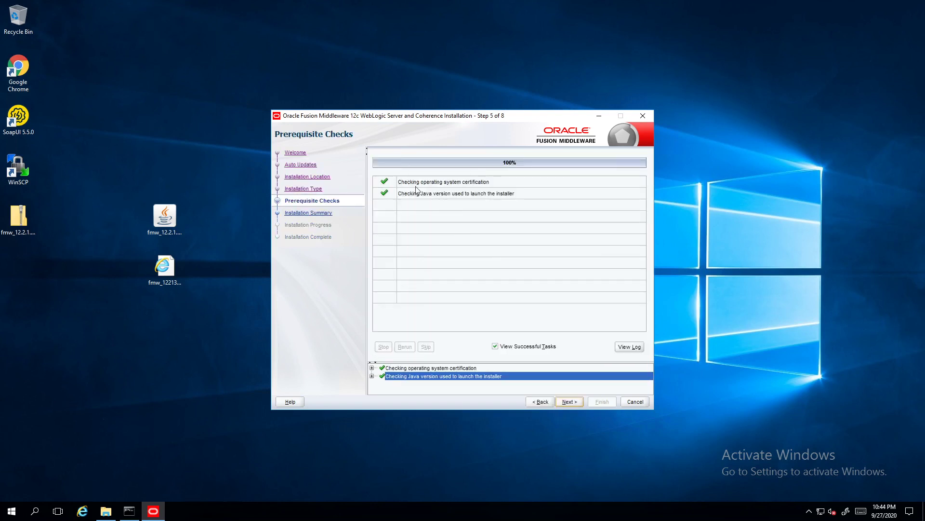
pyautogui.click(572, 403)
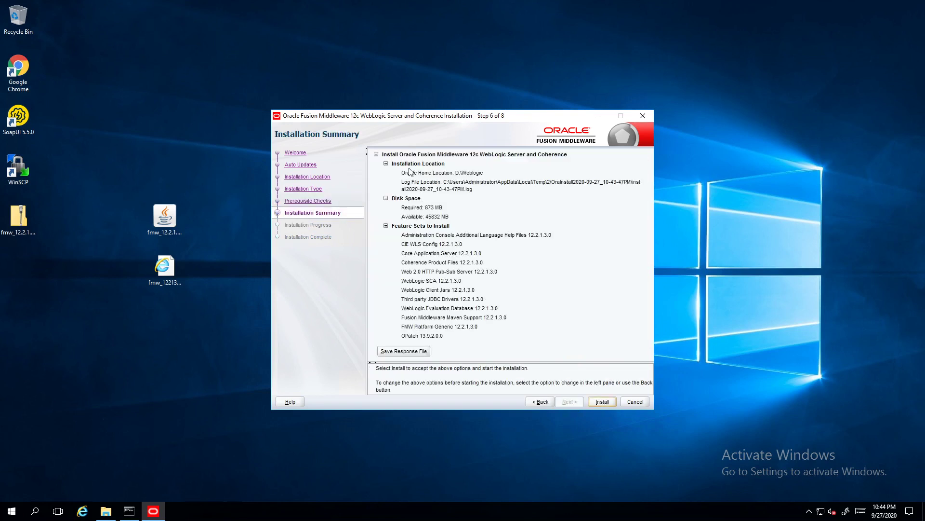
# Install WebLogic Server into D:\Weblogic and finish with Configuration Wizard auto-launch left on
pyautogui.click(603, 402)
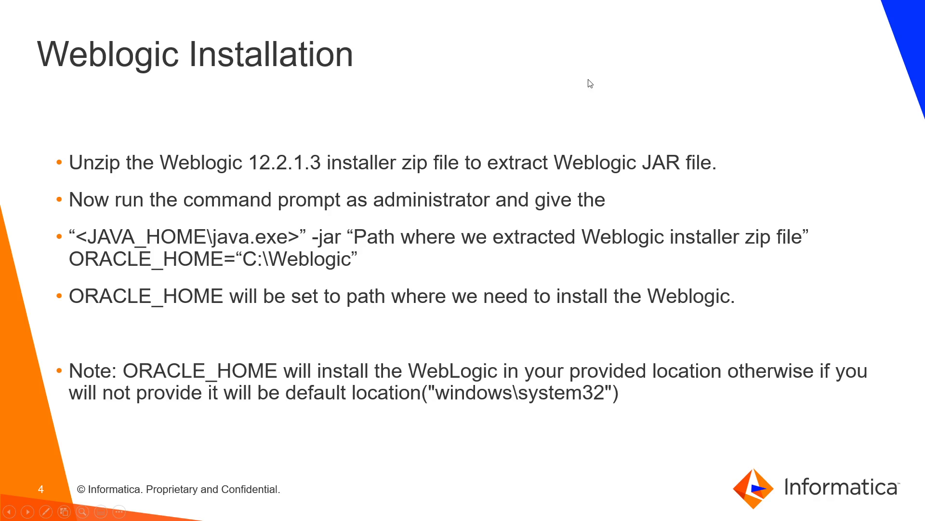
pyautogui.click(578, 10)
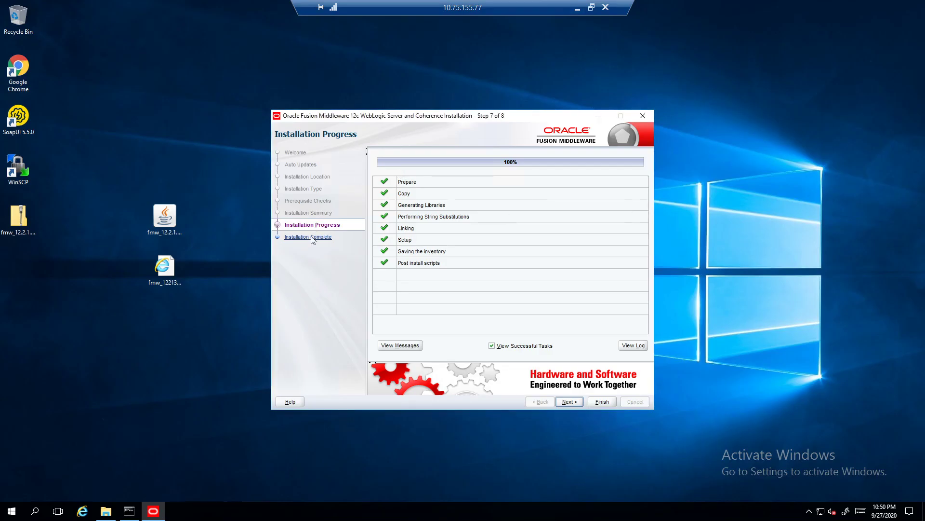
pyautogui.click(570, 405)
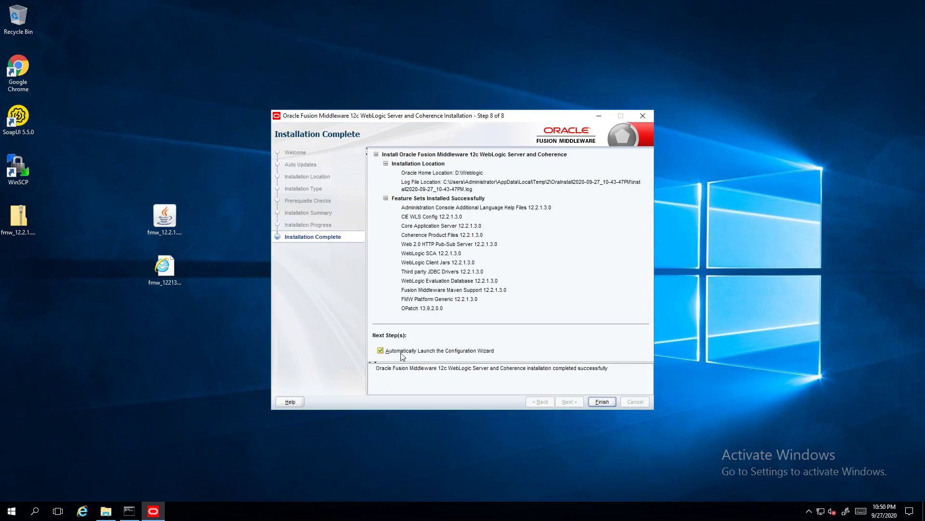
pyautogui.click(602, 401)
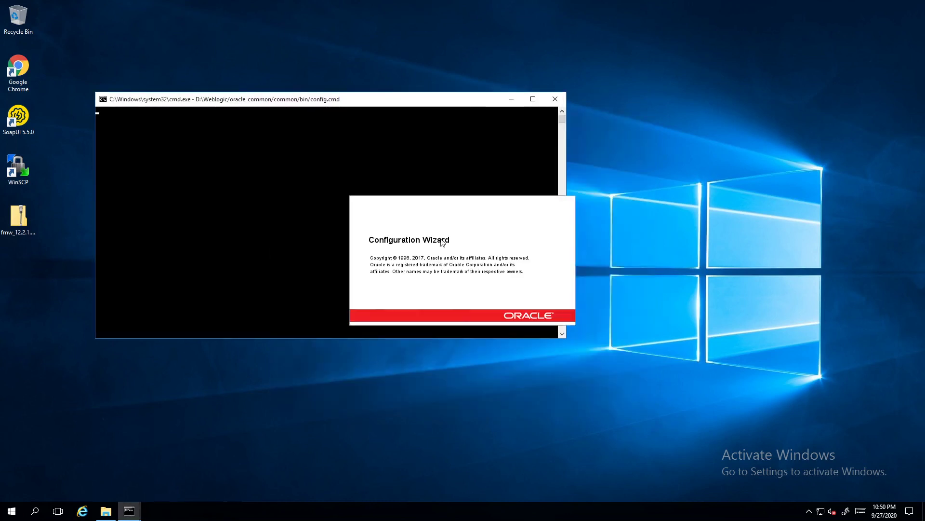
# Advance to the Create Weblogic Domain slide, then return to the Configuration Wizard
pyautogui.moveTo(575, 5)
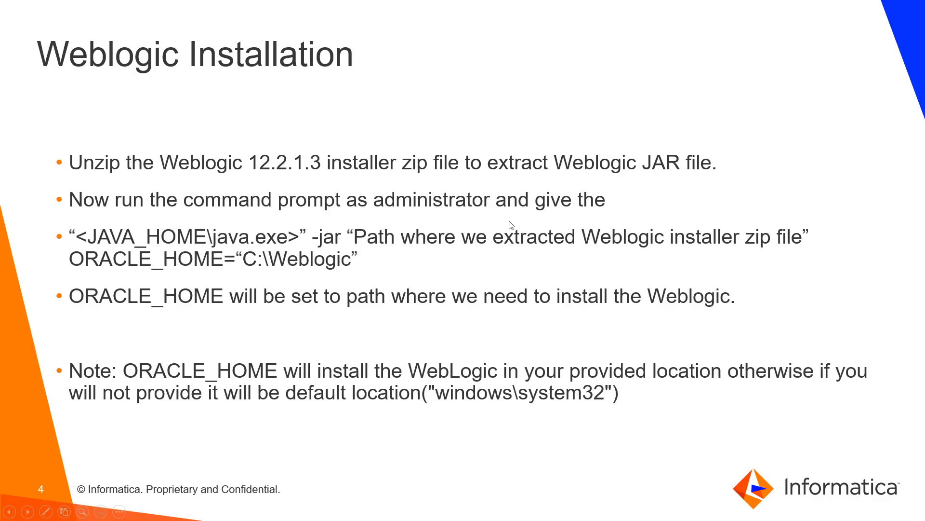
pyautogui.click(511, 225)
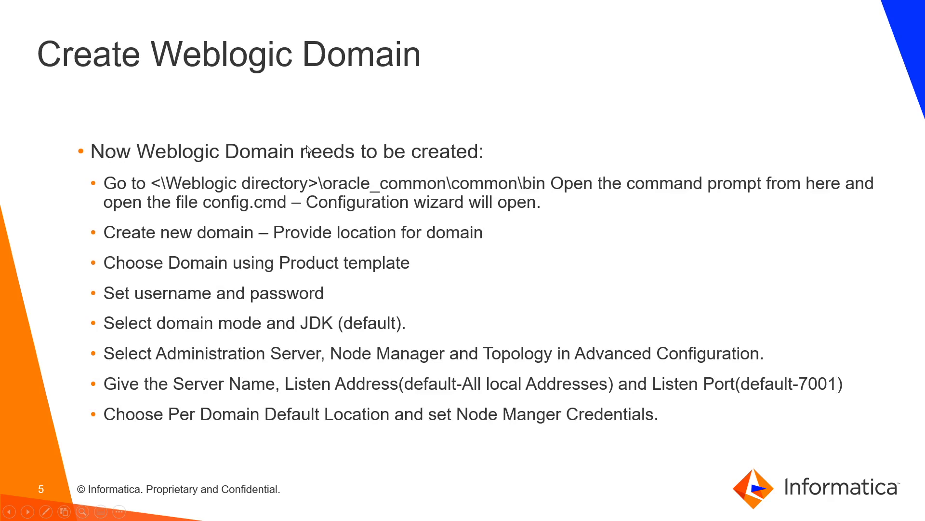
pyautogui.hotkey('alt', 'Tab')
pyautogui.click(416, 225)
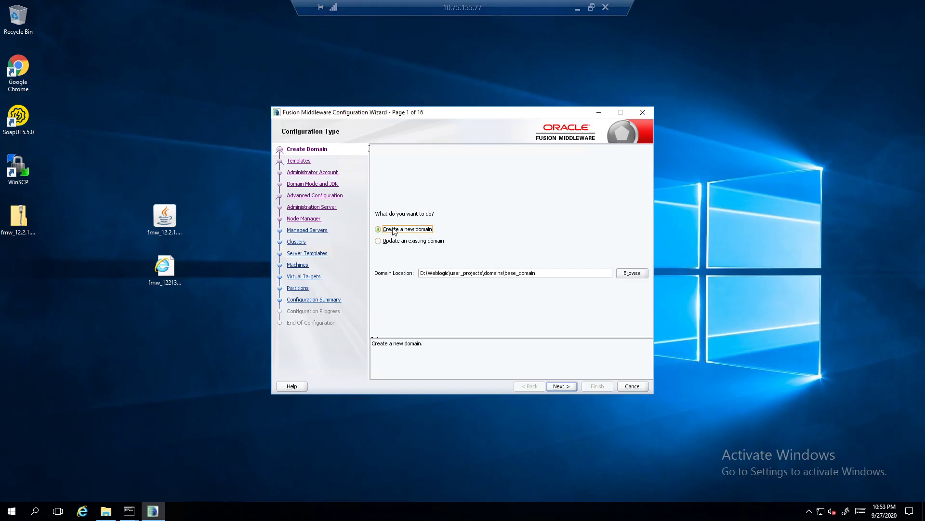
# Create base_domain from the Basic WebLogic Server Domain template with admin credentials, Development mode and the default JDK
pyautogui.click(564, 386)
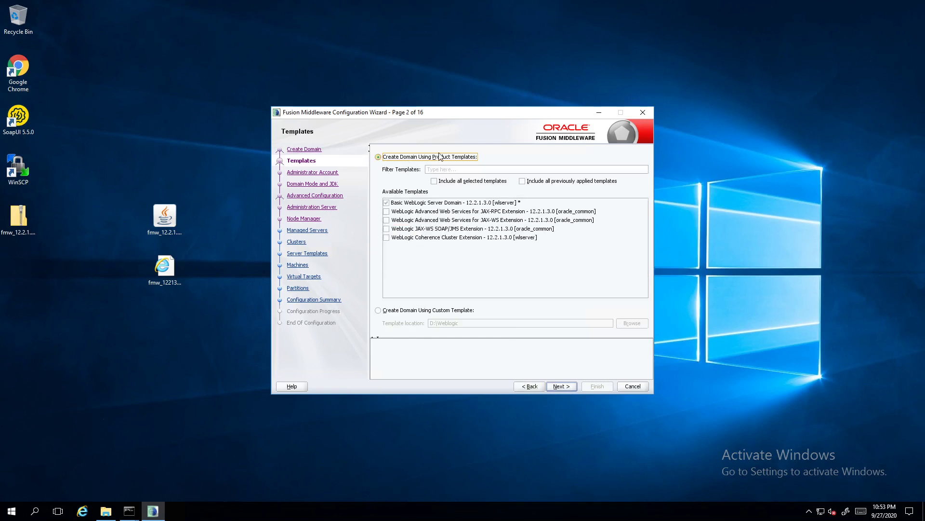
pyautogui.click(561, 386)
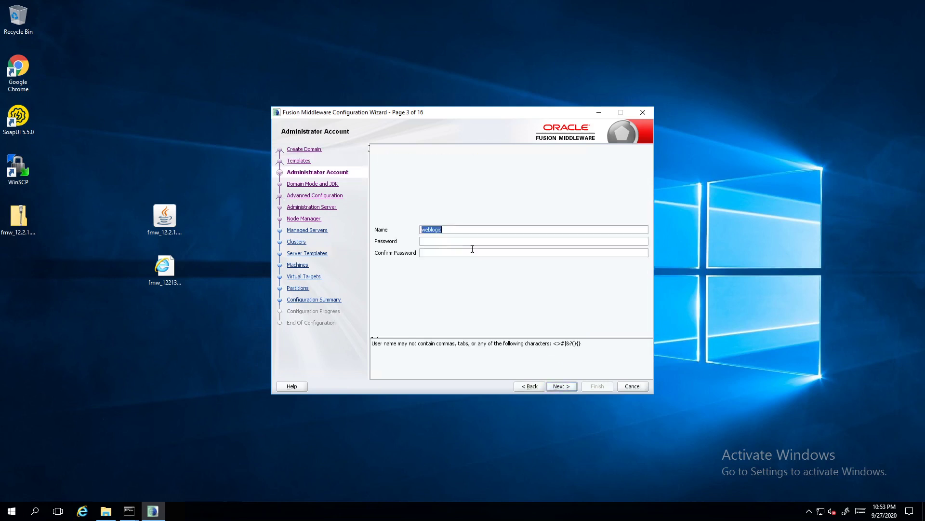
pyautogui.click(435, 243)
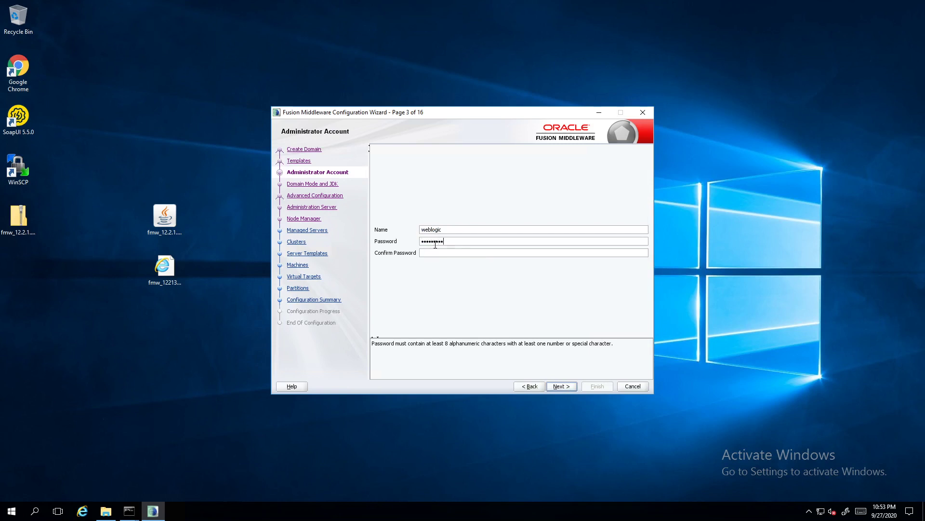
pyautogui.press('Tab')
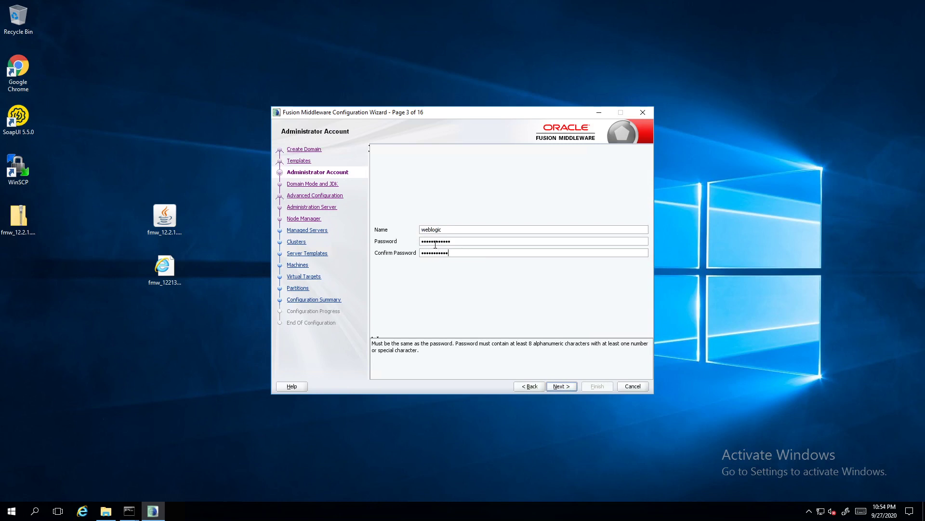
pyautogui.click(560, 386)
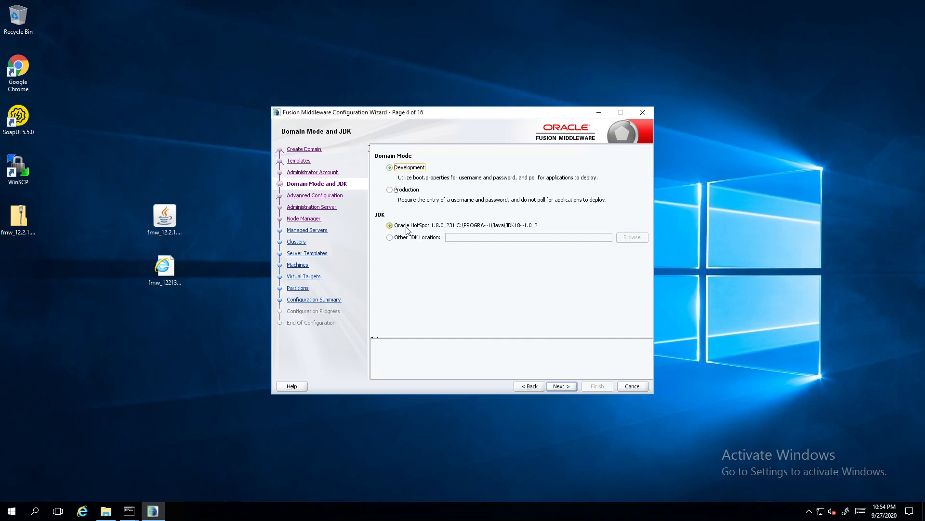
pyautogui.click(565, 388)
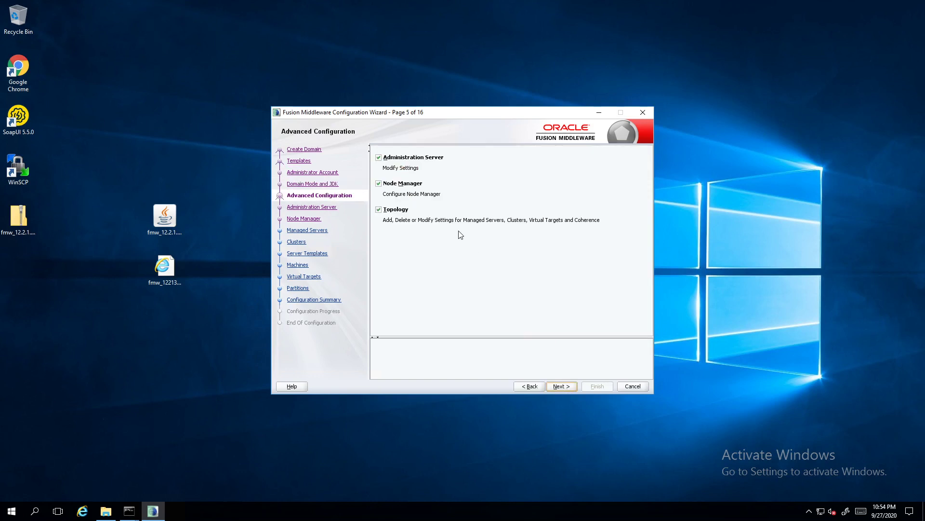
pyautogui.click(566, 387)
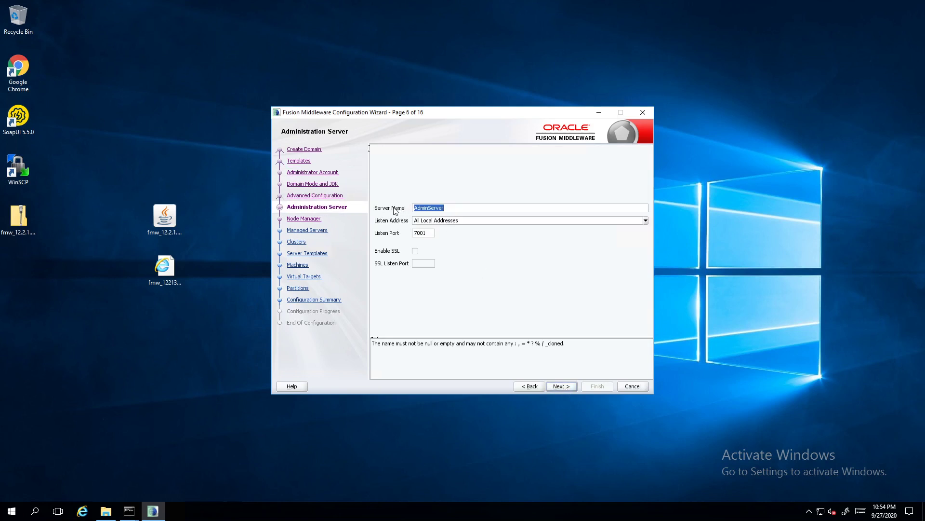
# Keep the AdminServer defaults and enter the Node Manager username and password twice
pyautogui.click(452, 208)
pyautogui.click(561, 386)
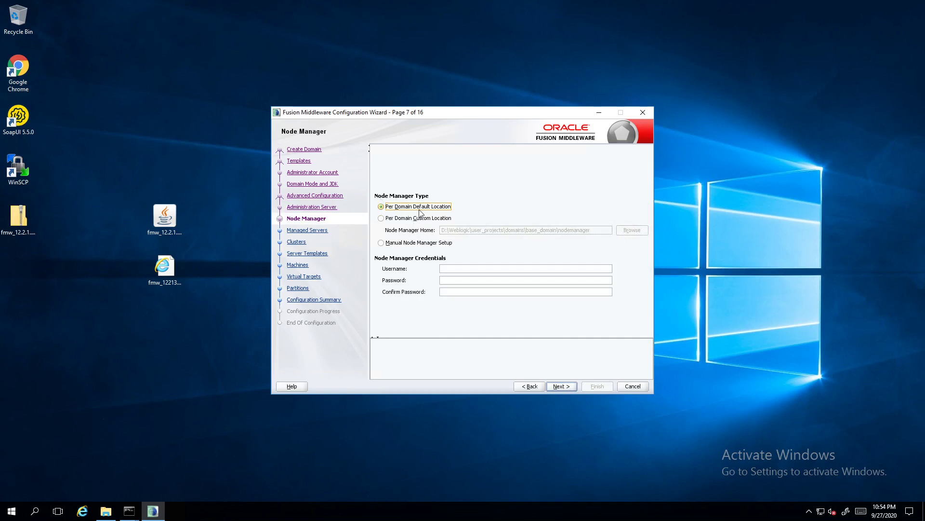
pyautogui.click(464, 266)
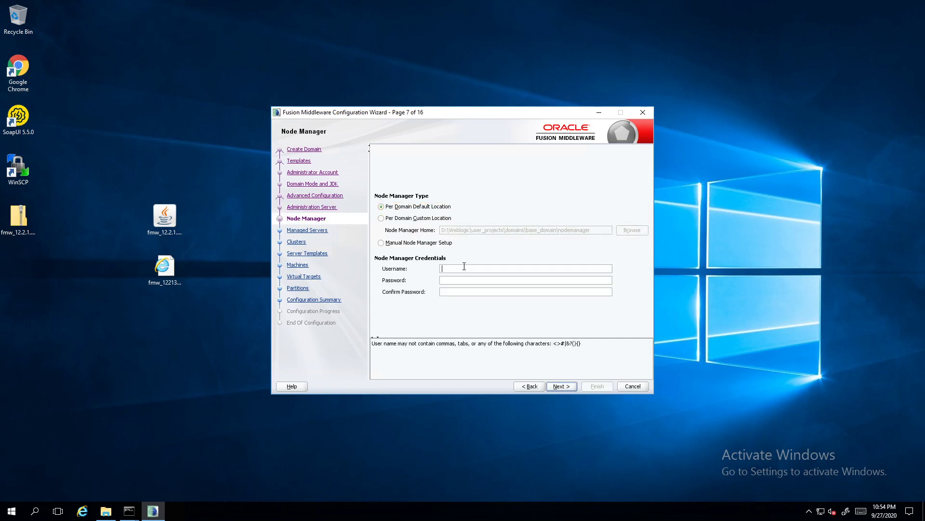
pyautogui.write('manager')
pyautogui.press('Tab')
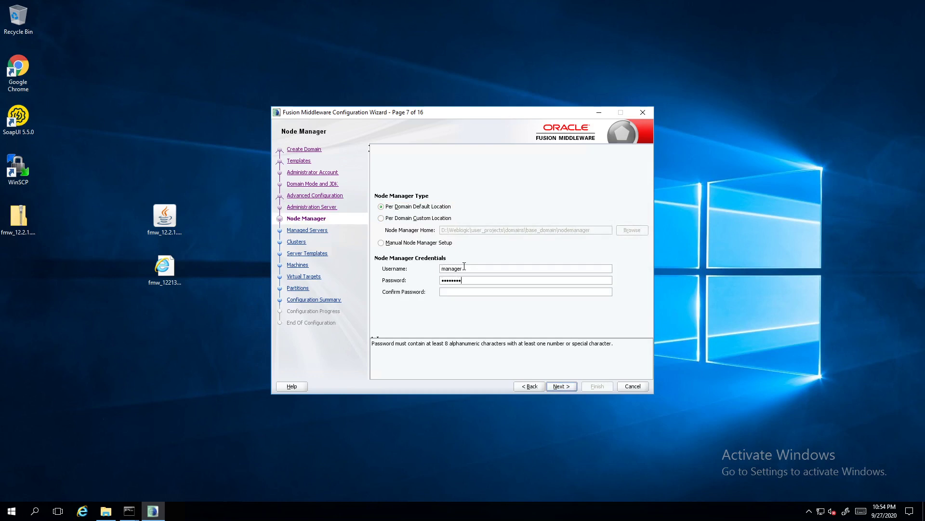
pyautogui.write('1')
pyautogui.press('Tab')
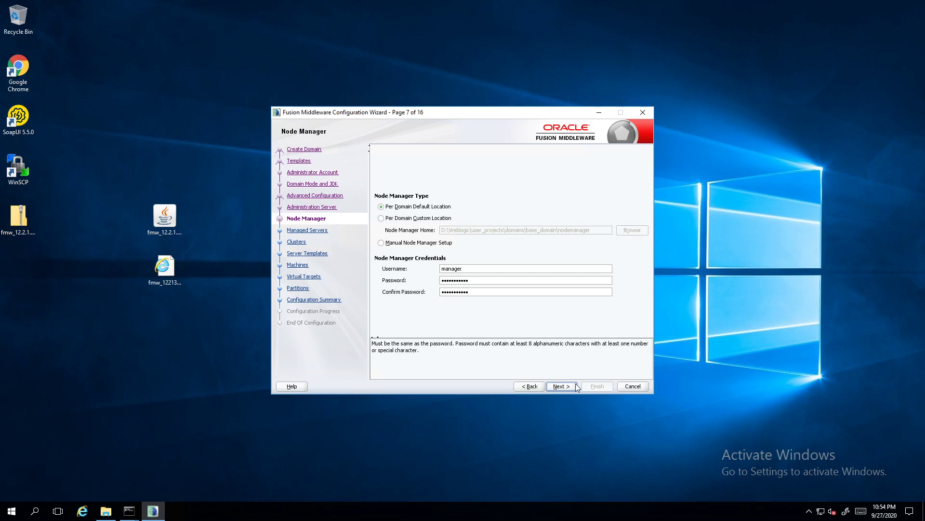
# Save the Node Manager credentials and continue without managed servers or clusters
pyautogui.click(560, 385)
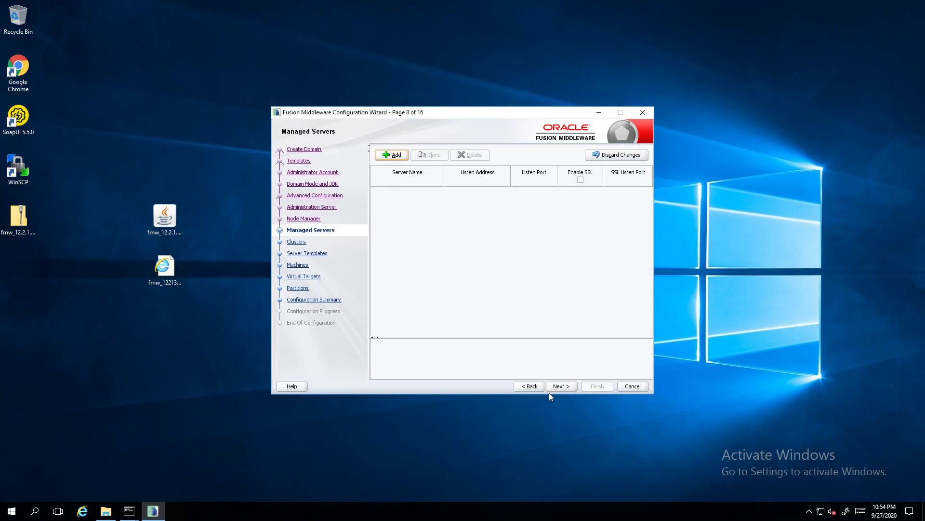
pyautogui.click(568, 387)
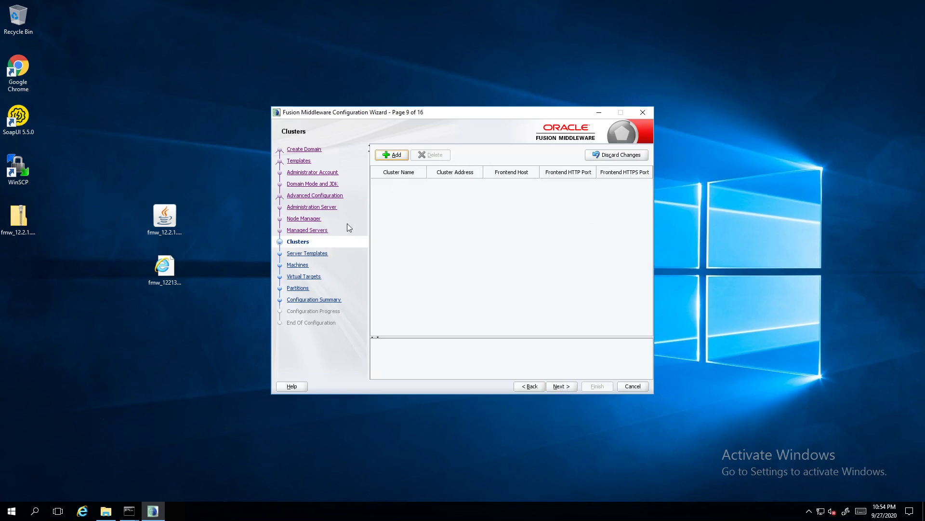
pyautogui.click(562, 388)
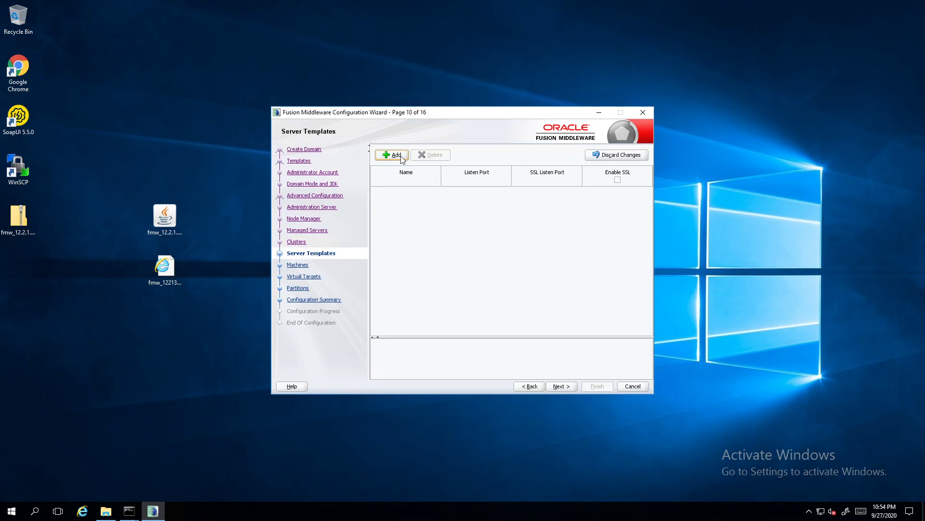
# Add machine1 and assign AdminServer to it
pyautogui.click(559, 386)
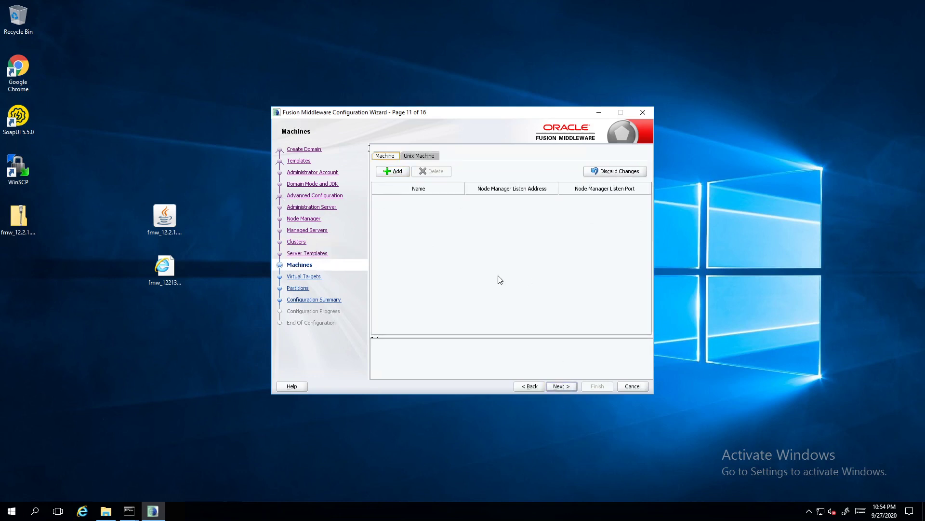
pyautogui.click(394, 171)
pyautogui.write('machine1')
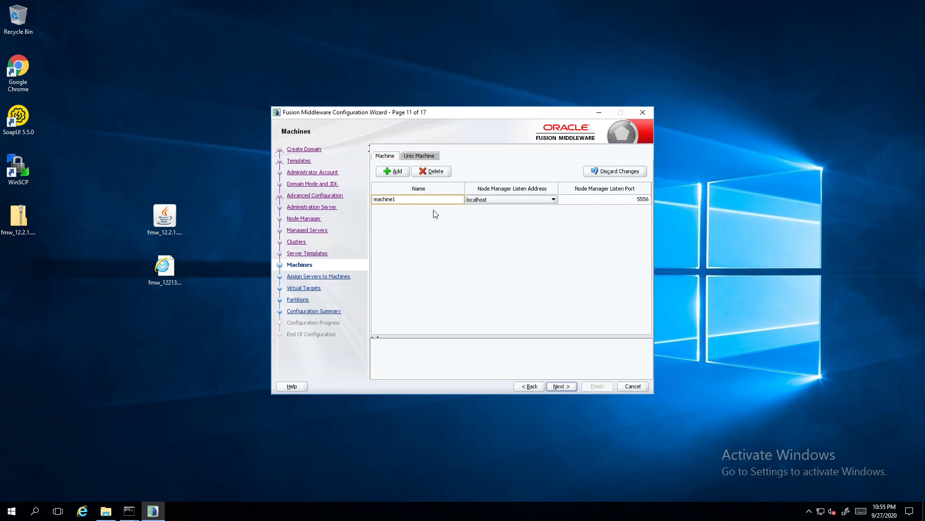
pyautogui.click(561, 386)
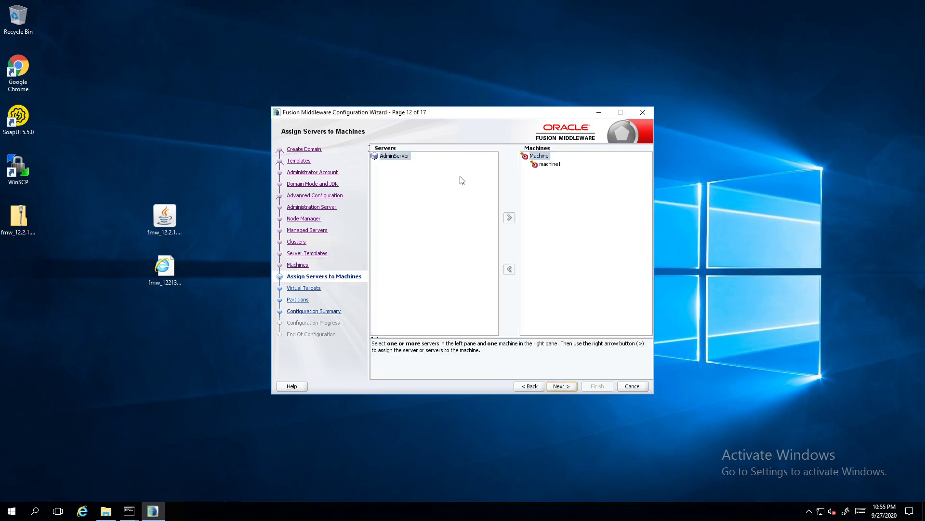
pyautogui.click(393, 156)
pyautogui.click(550, 164)
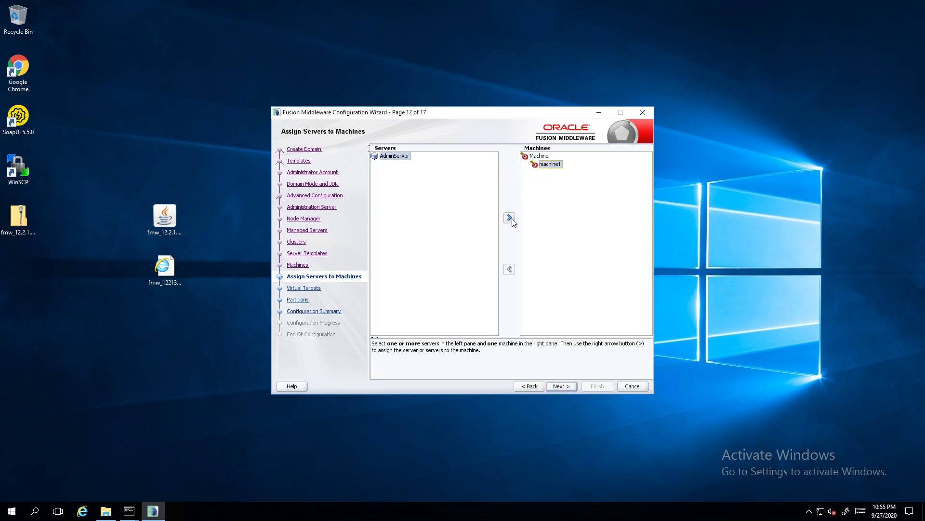
pyautogui.click(510, 217)
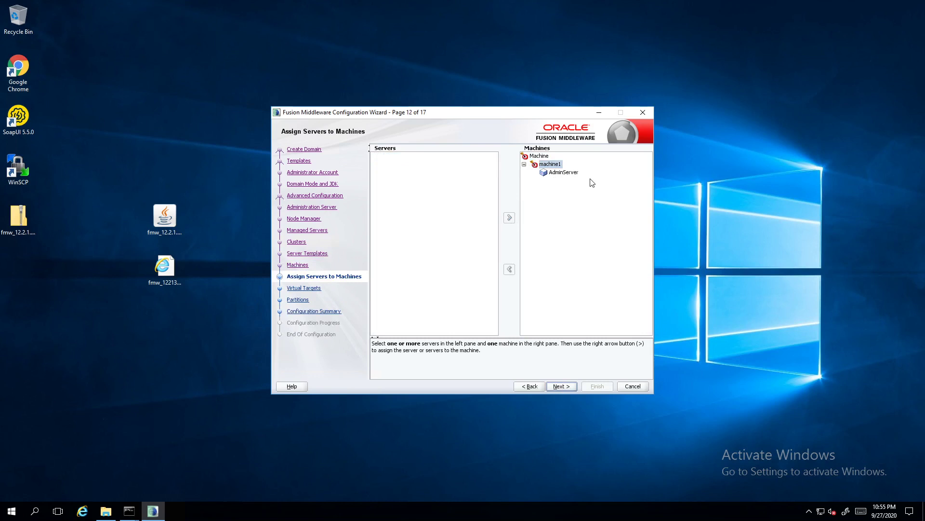
# Skip Virtual Targets and Partitions, create the domain, and advance to the Continued slide
pyautogui.click(567, 386)
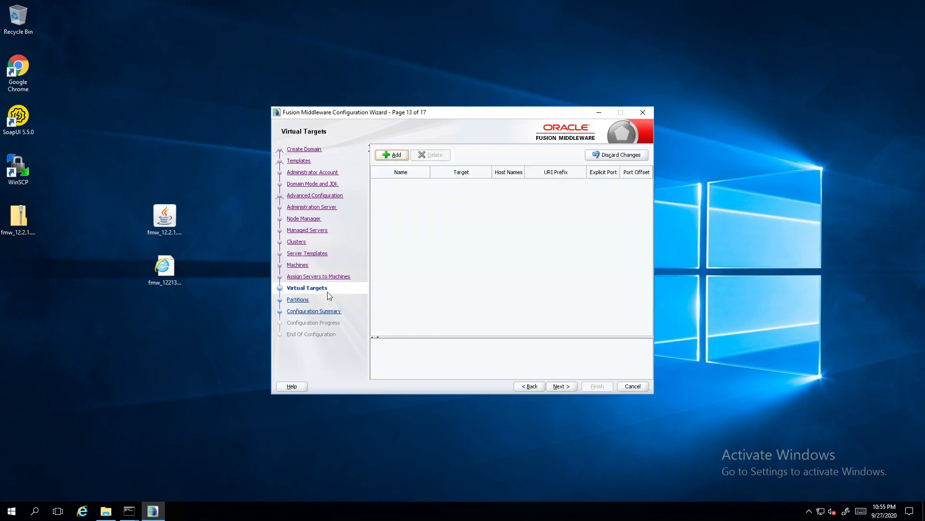
pyautogui.click(571, 384)
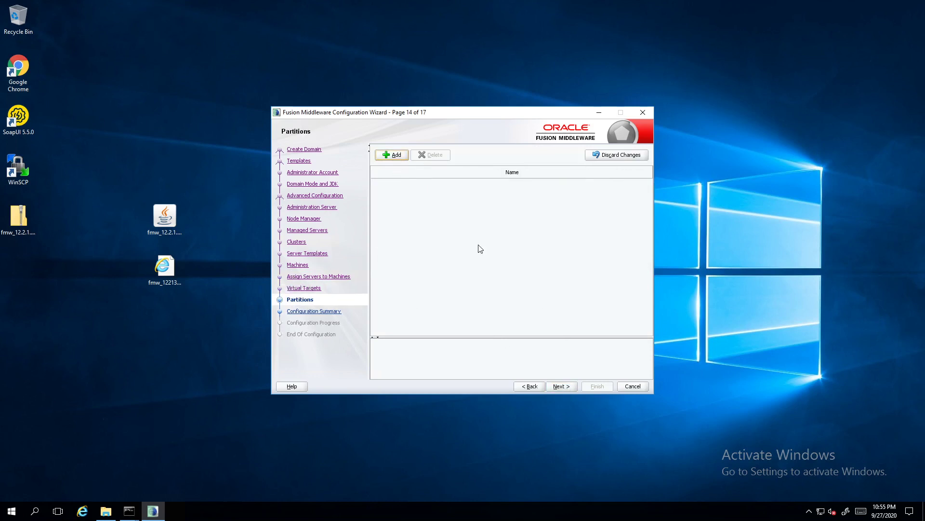
pyautogui.click(555, 385)
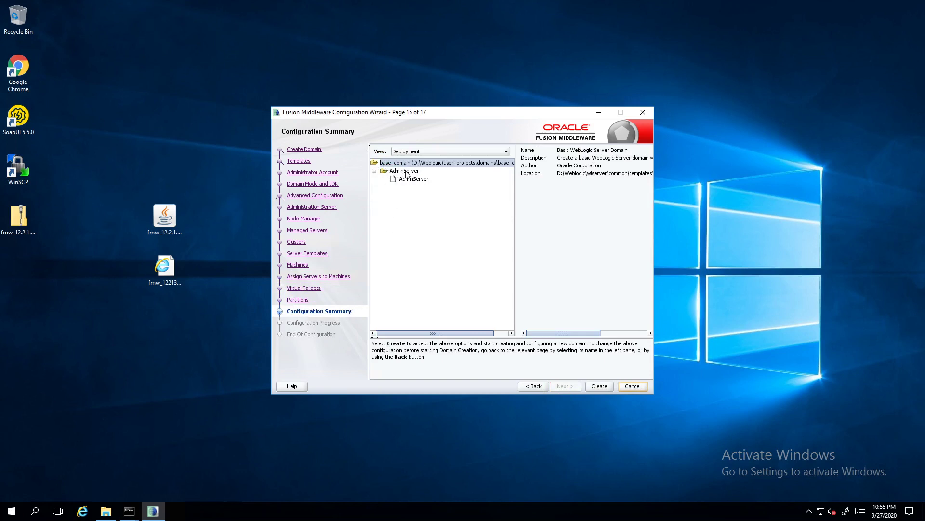
pyautogui.click(599, 386)
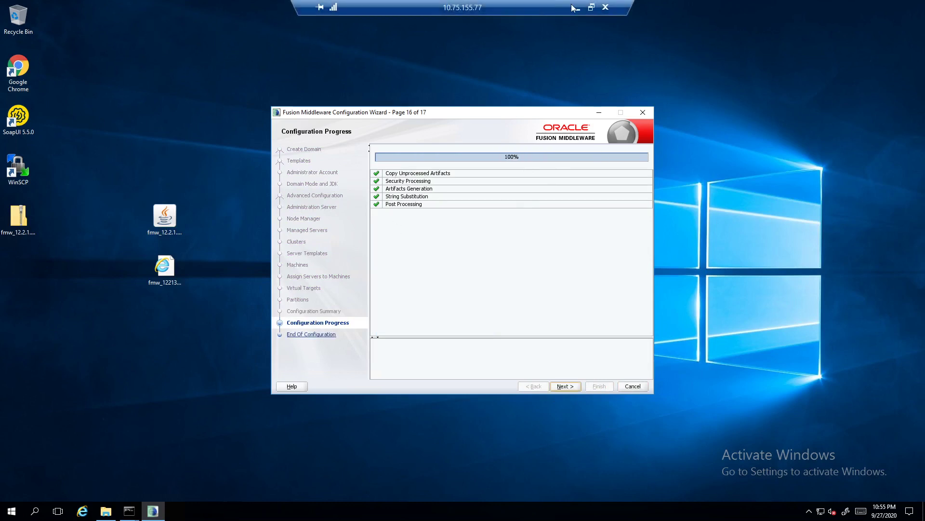
pyautogui.click(577, 8)
pyautogui.click(703, 388)
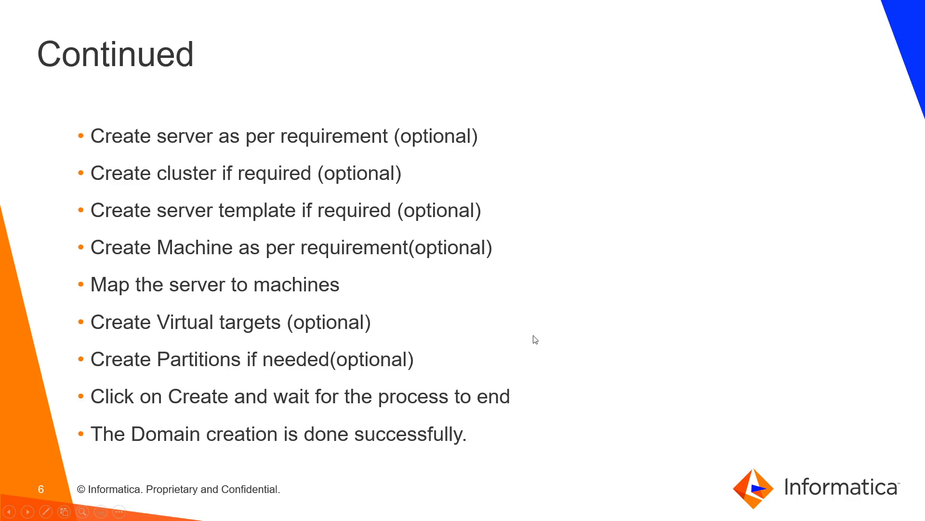
# Finish the wizard after base_domain succeeds and advance to the Configure JDBC Settings slide
pyautogui.hotkey('alt', 'Tab')
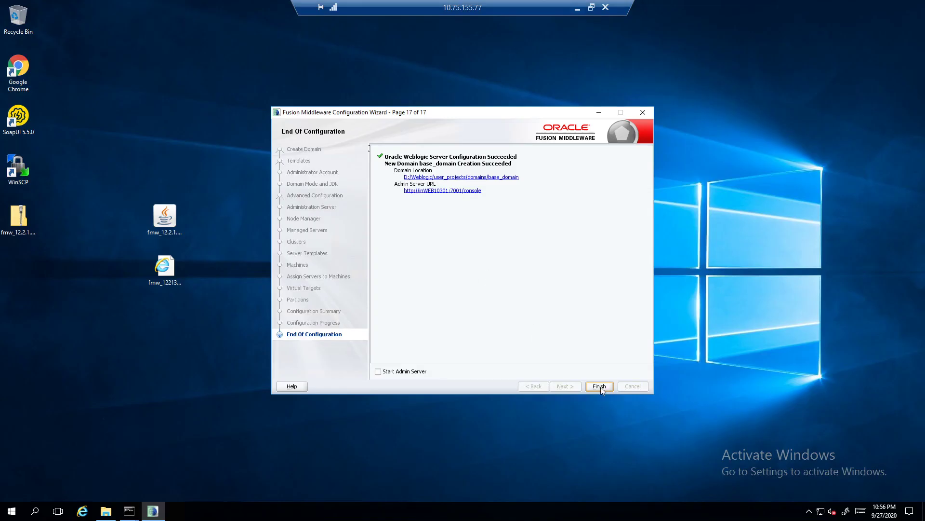
pyautogui.click(600, 387)
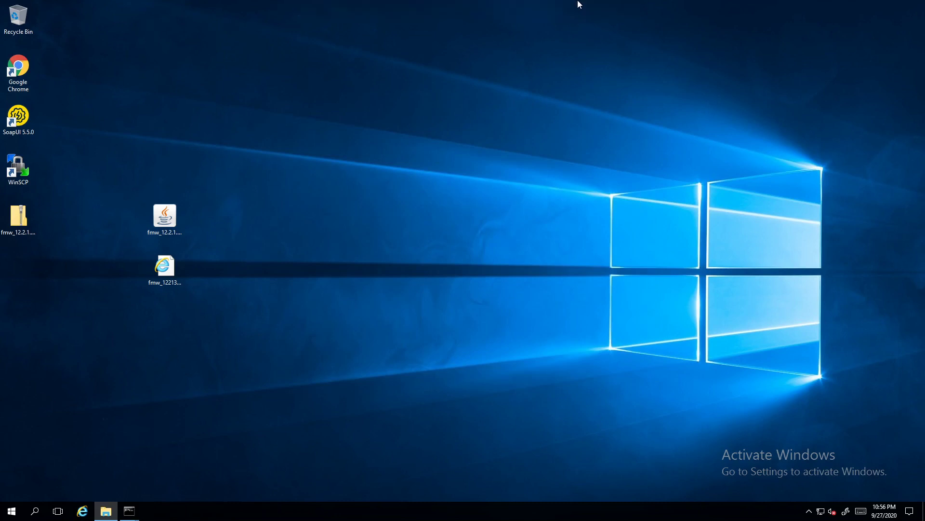
pyautogui.click(576, 8)
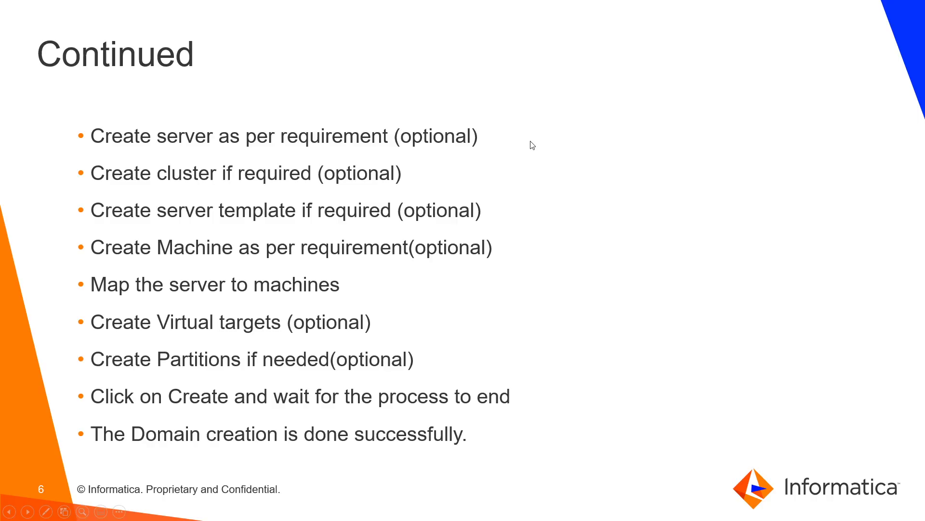
pyautogui.click(533, 146)
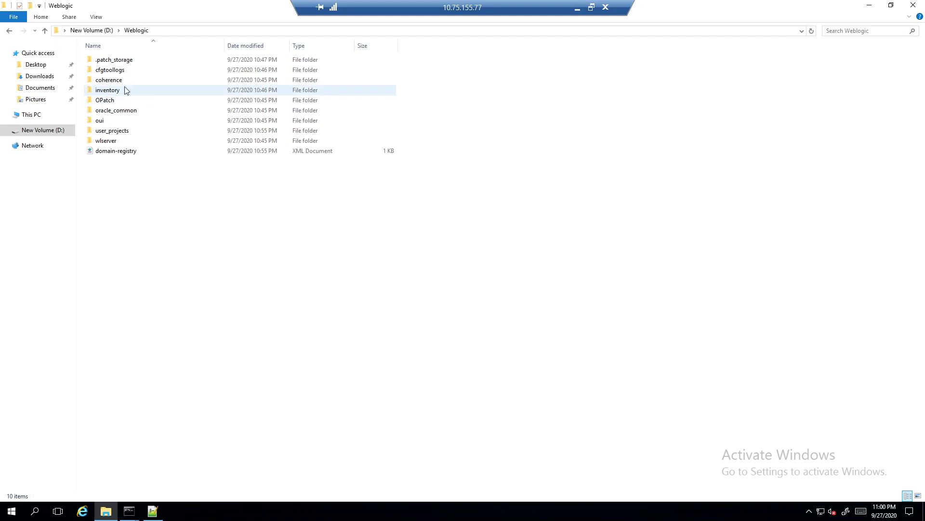
# Copy the mysql-connector-java-commercial-5.1.22-bin jar from oracle_common\modules
pyautogui.doubleClick(126, 111)
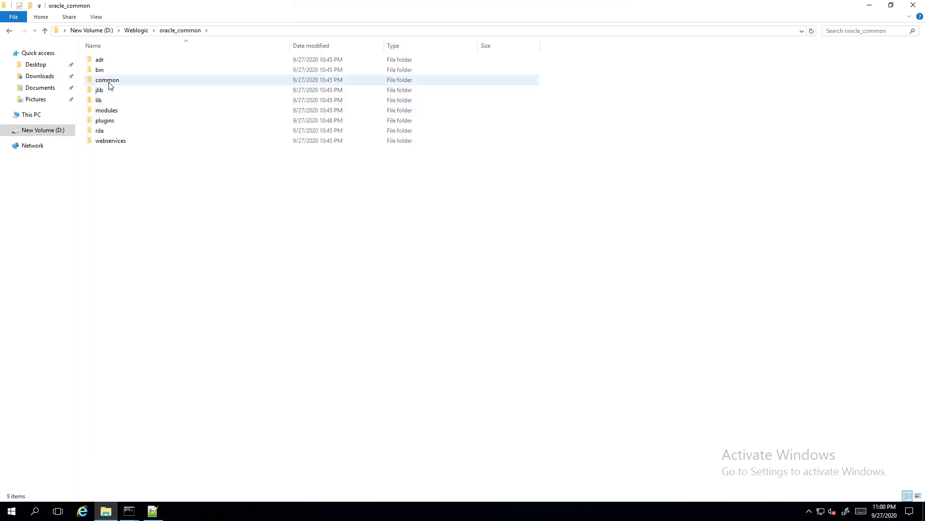
pyautogui.doubleClick(116, 109)
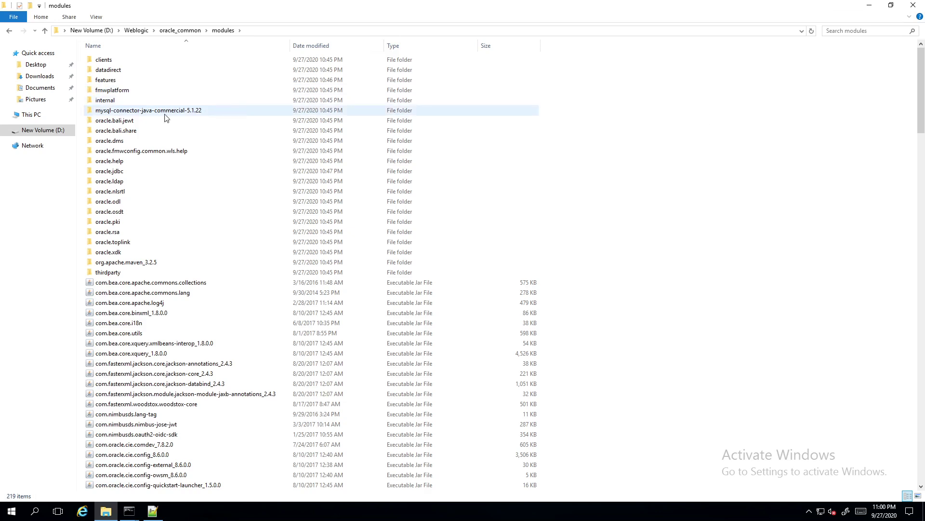
pyautogui.doubleClick(144, 113)
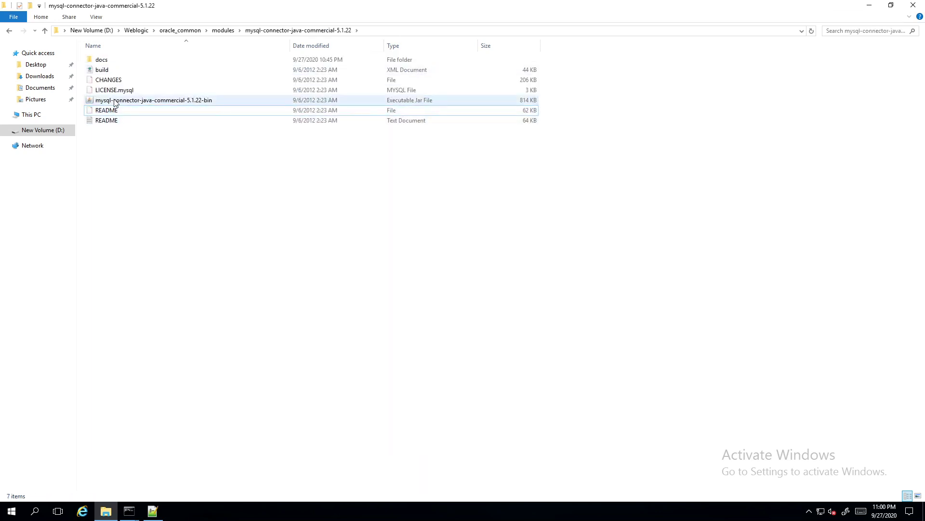
pyautogui.rightClick(121, 103)
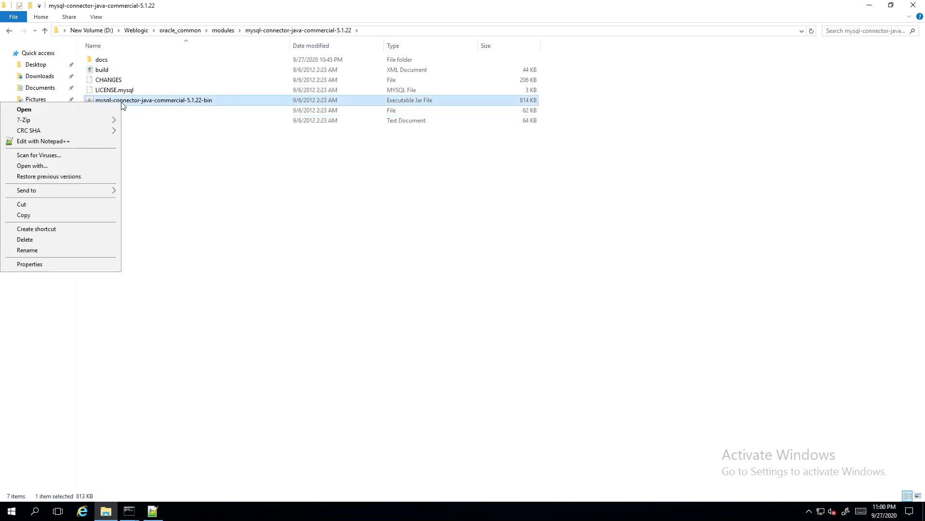
pyautogui.click(24, 215)
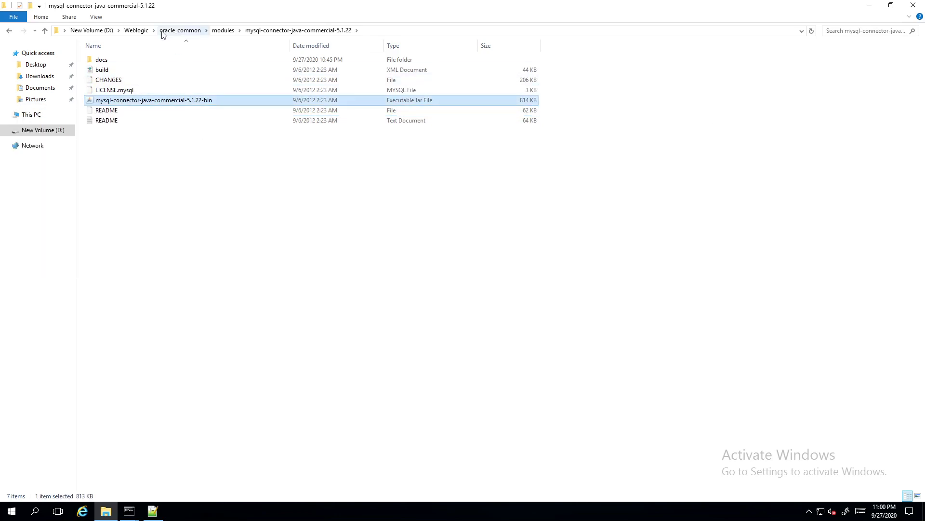
# Paste the connector jar into D:\Weblogic\wlserver\server\lib
pyautogui.click(134, 30)
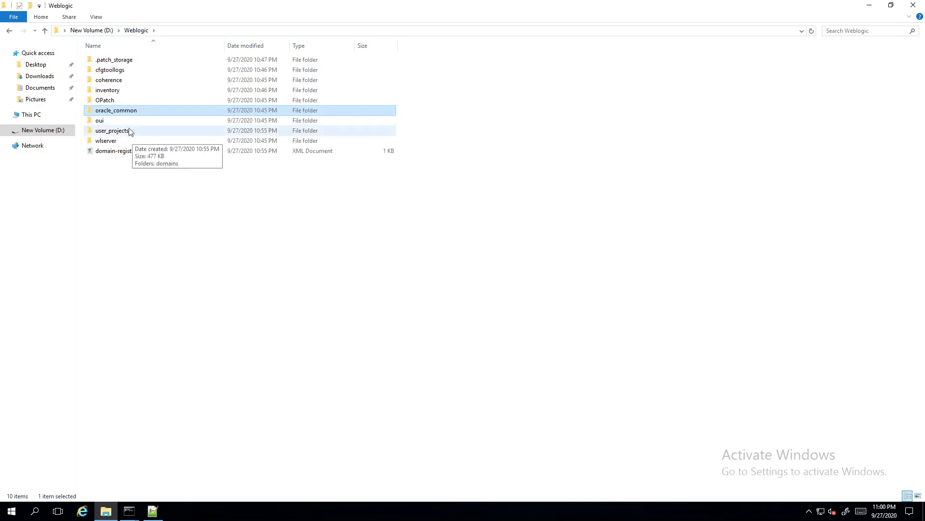
pyautogui.doubleClick(110, 140)
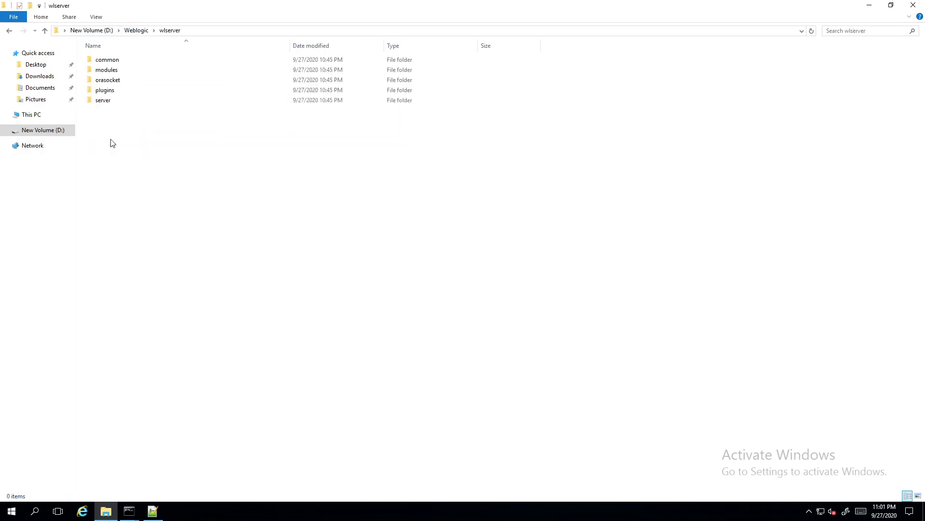
pyautogui.doubleClick(112, 101)
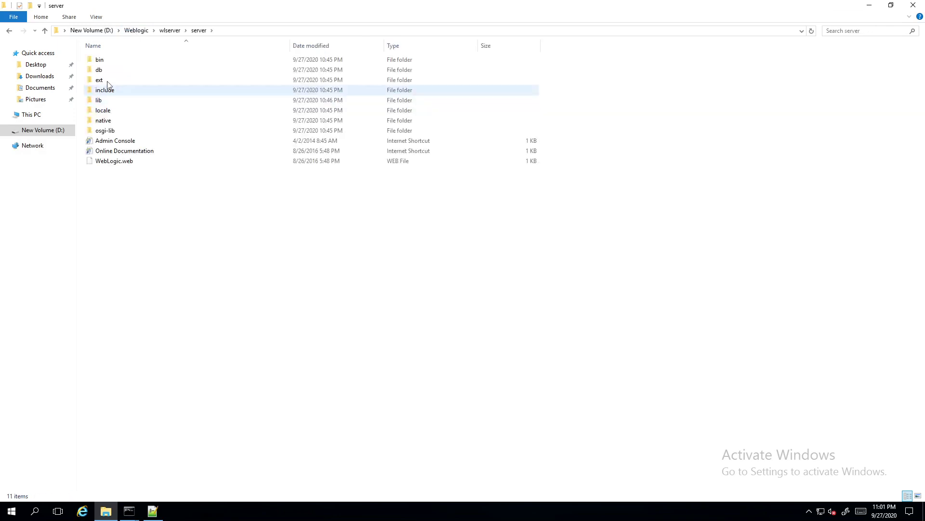
pyautogui.doubleClick(101, 100)
pyautogui.rightClick(700, 103)
pyautogui.click(633, 170)
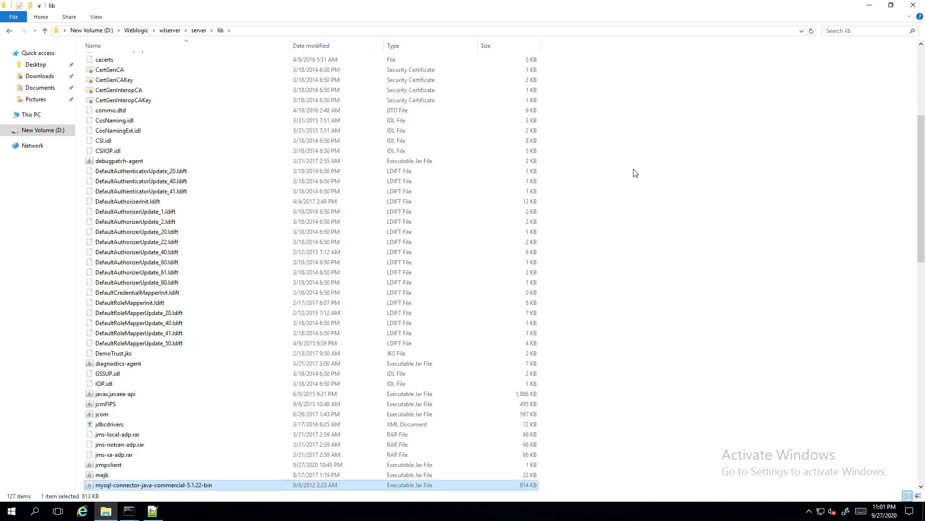
pyautogui.click(644, 191)
pyautogui.click(578, 6)
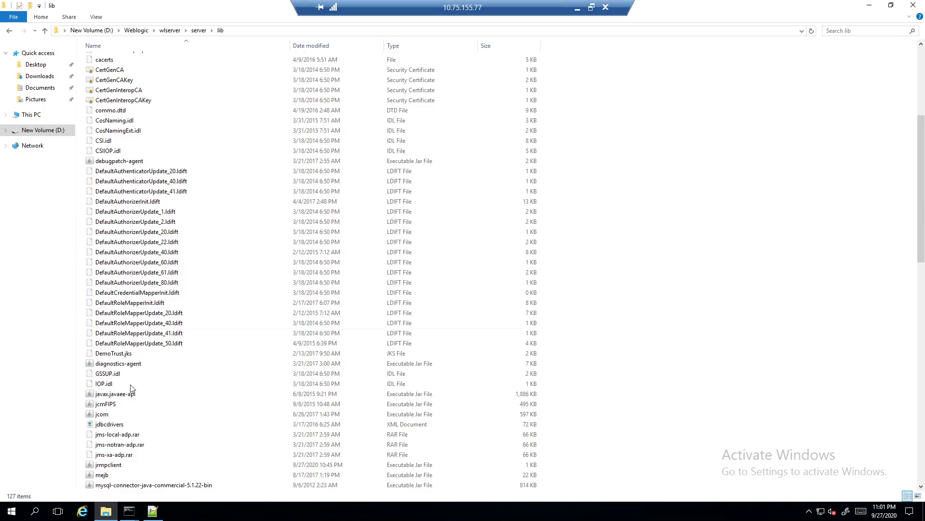
pyautogui.click(152, 517)
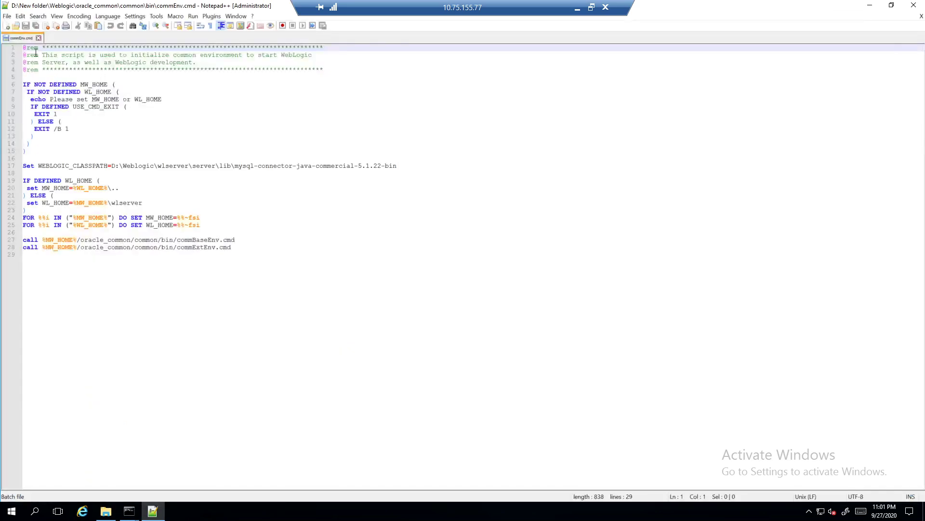
# Highlight the connector jar name on commEnv.cmd's WEBLOGIC_CLASSPATH line 17
pyautogui.click(21, 167)
pyautogui.click(180, 166)
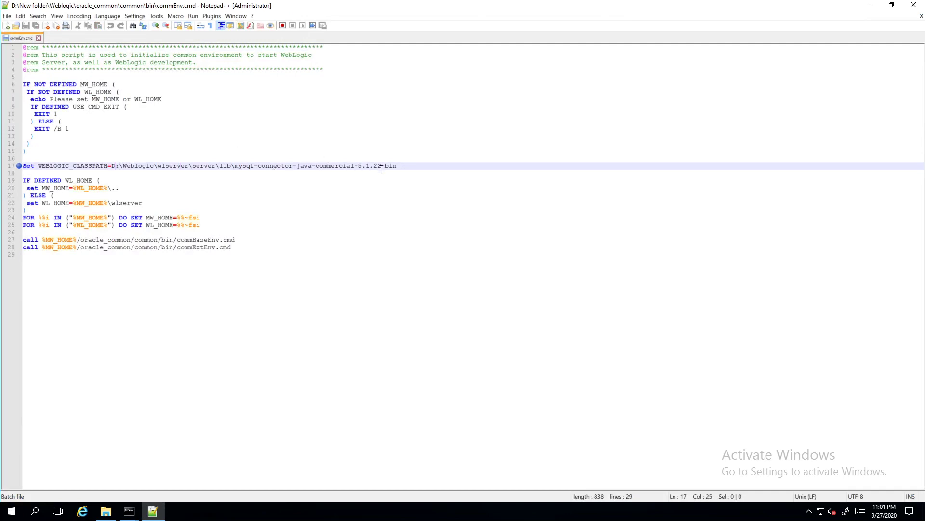
pyautogui.moveTo(402, 165); pyautogui.dragTo(270, 166)
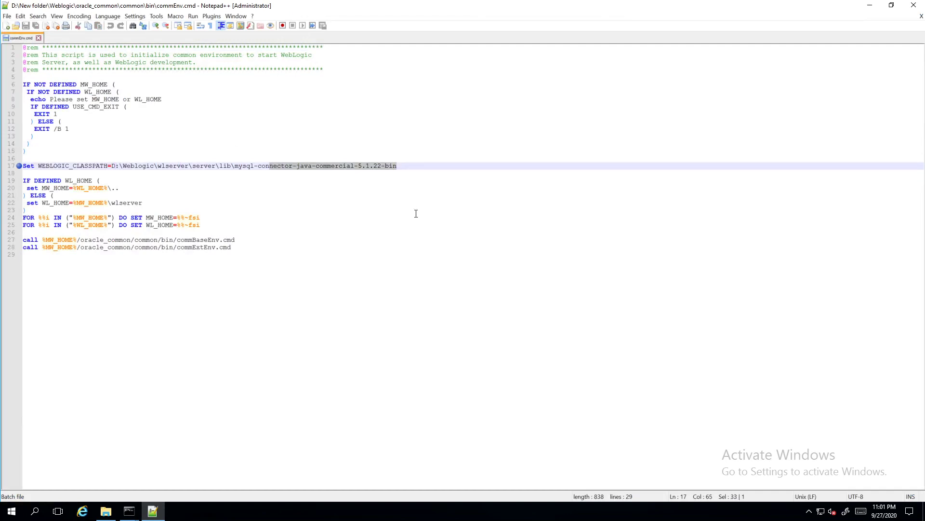
# Advance to the Start Weblogic slide and minimize Notepad++ to reveal the lib folder
pyautogui.hotkey('alt', 'Tab')
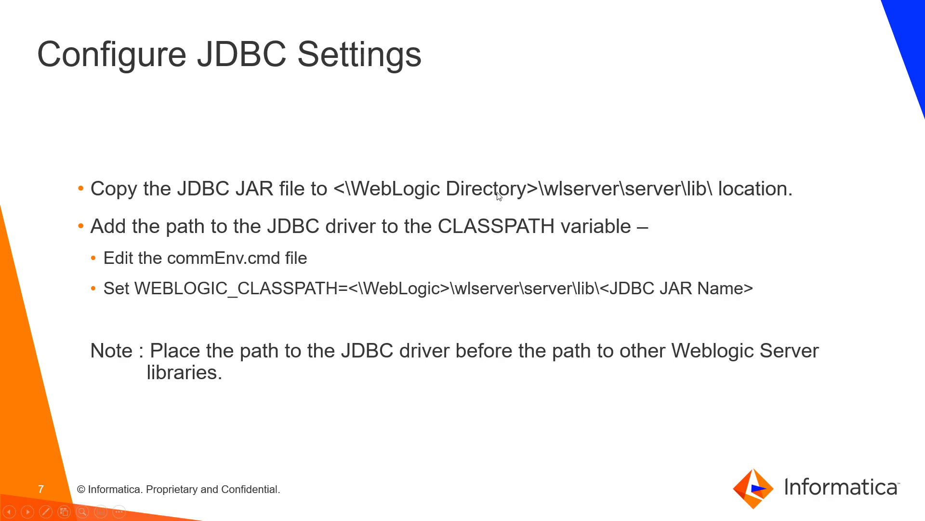
pyautogui.press('Right')
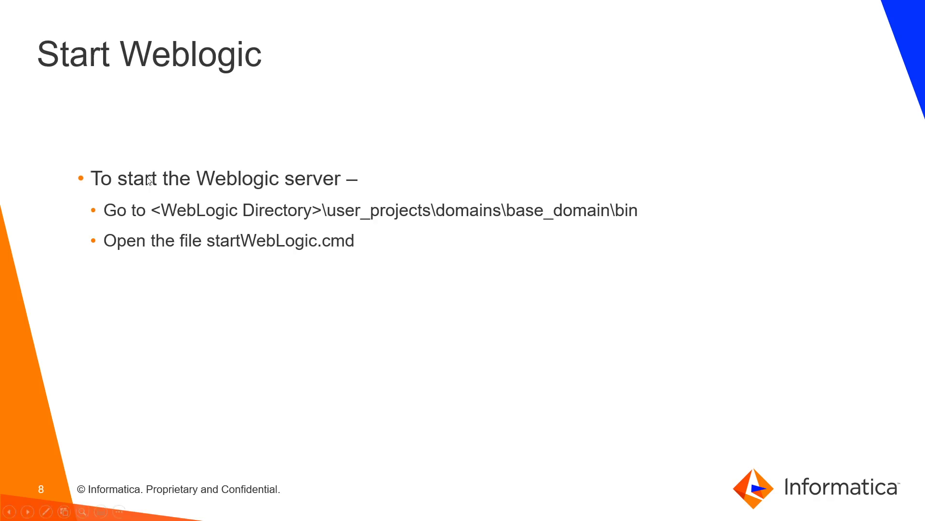
pyautogui.hotkey('alt', 'Tab')
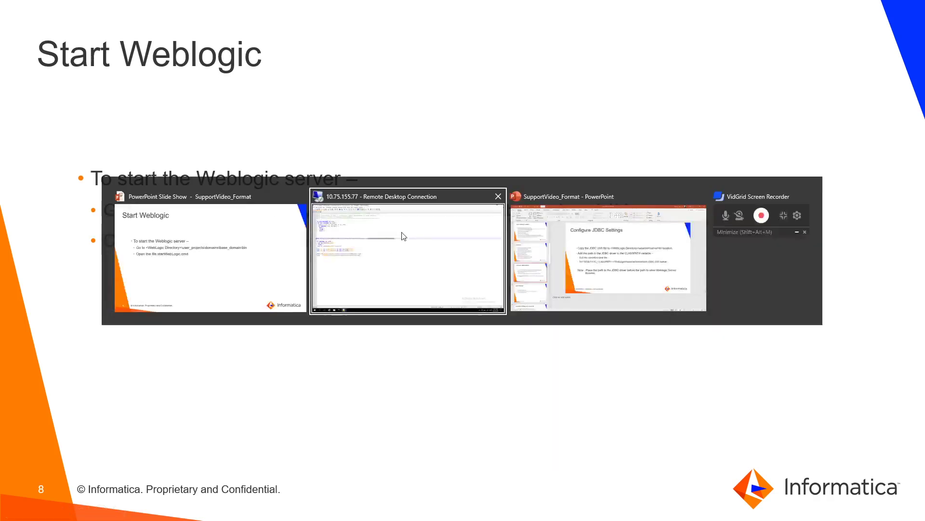
pyautogui.click(870, 6)
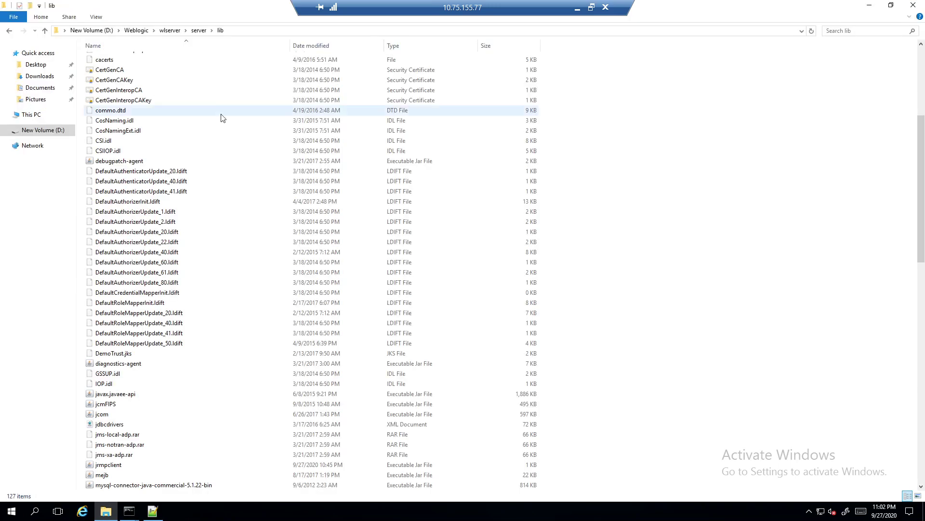
# Browse in File Explorer to Weblogic\user_projects\domains\base_domain\bin
pyautogui.click(136, 30)
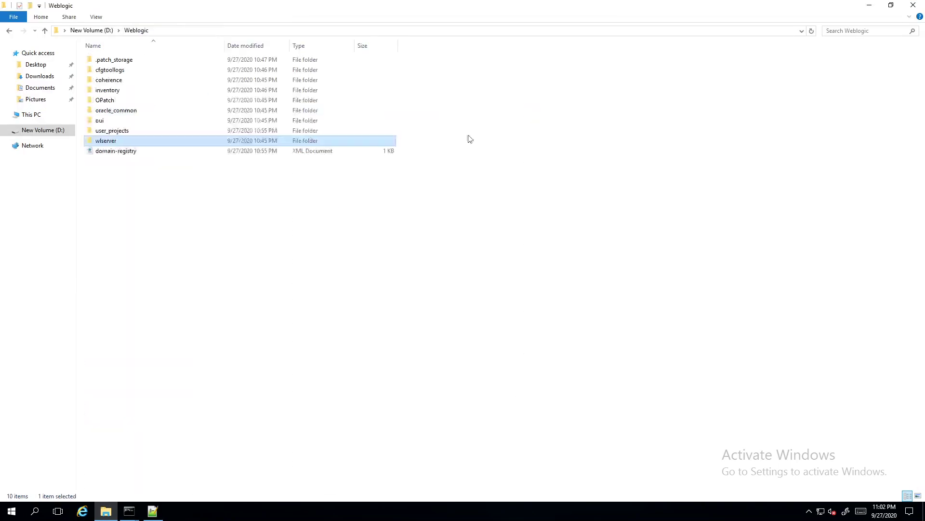
pyautogui.doubleClick(113, 131)
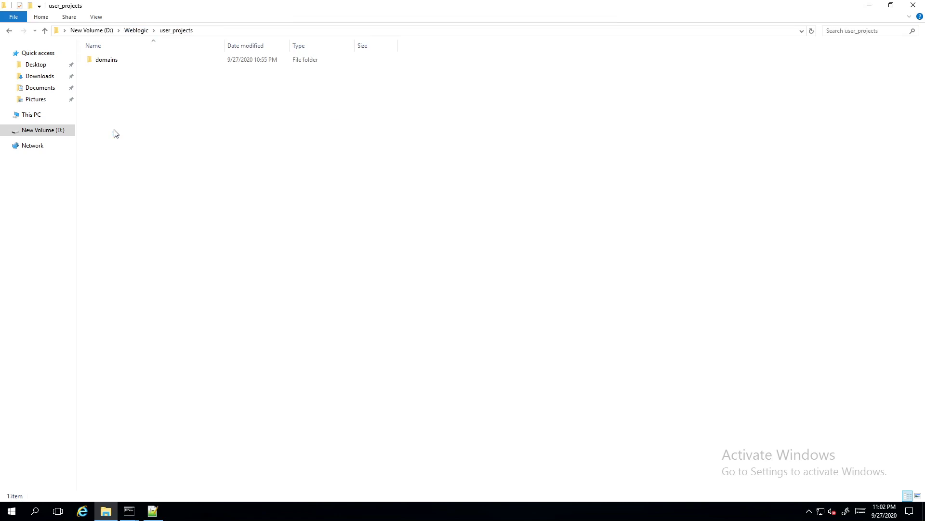
pyautogui.click(108, 64)
pyautogui.doubleClick(112, 64)
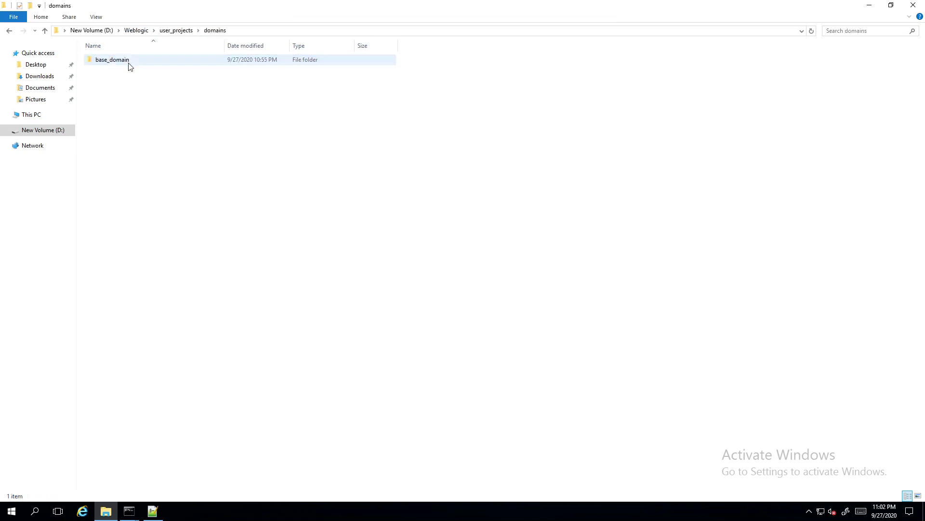
pyautogui.doubleClick(112, 64)
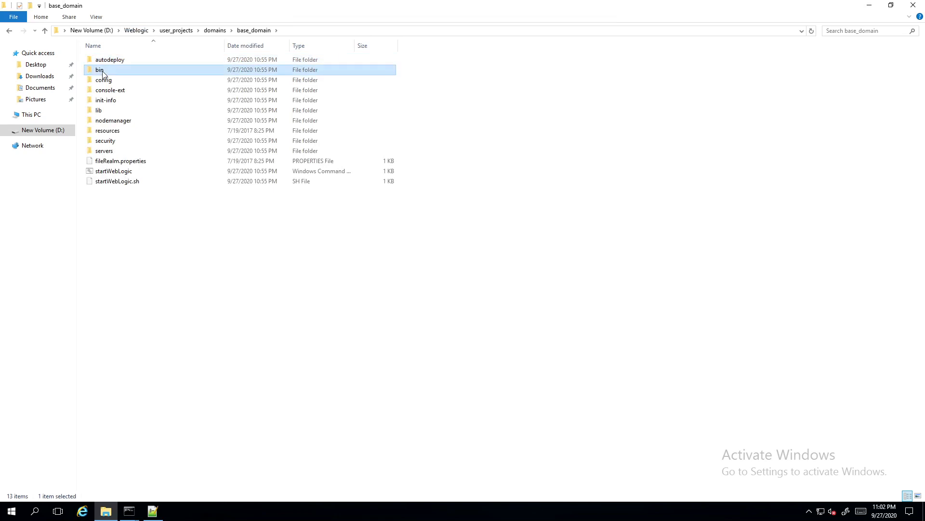
pyautogui.doubleClick(103, 69)
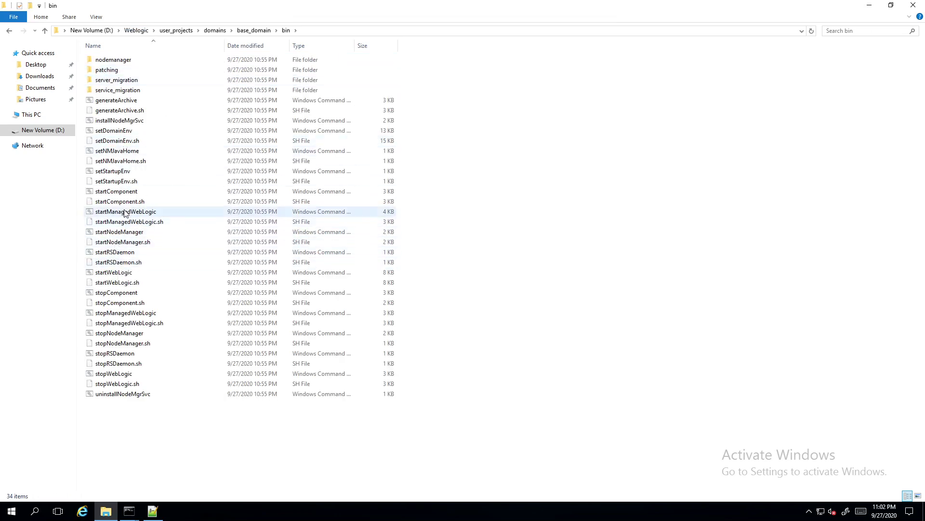
# Run startWebLogic.cmd so the server comes up in RUNNING mode
pyautogui.doubleClick(113, 272)
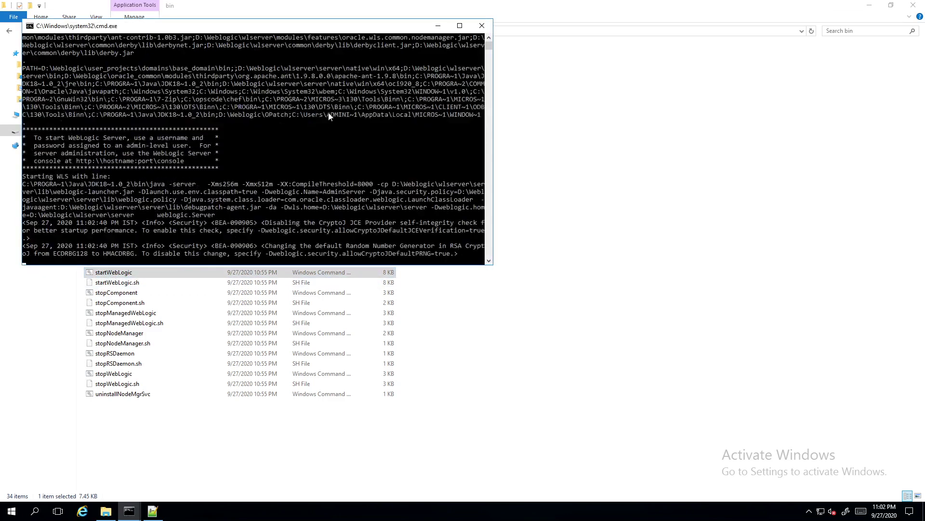
pyautogui.moveTo(612, 3)
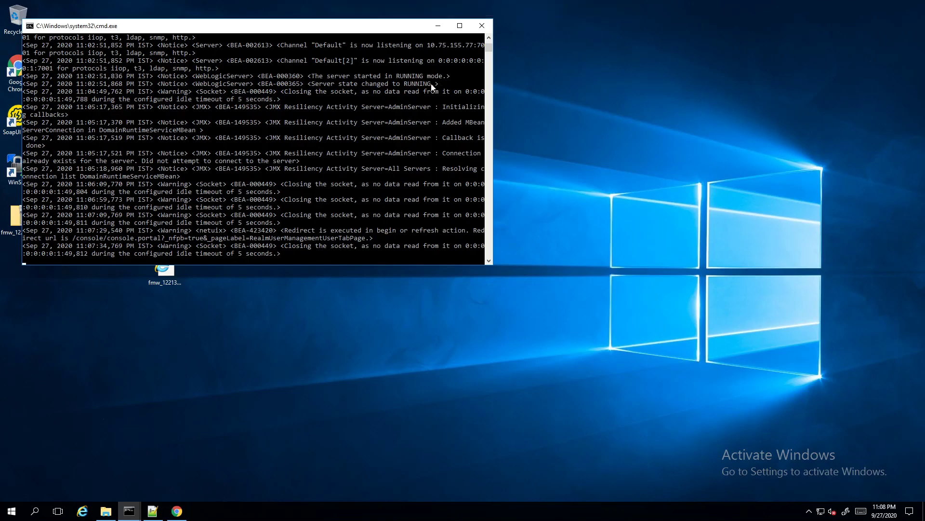
pyautogui.click(181, 510)
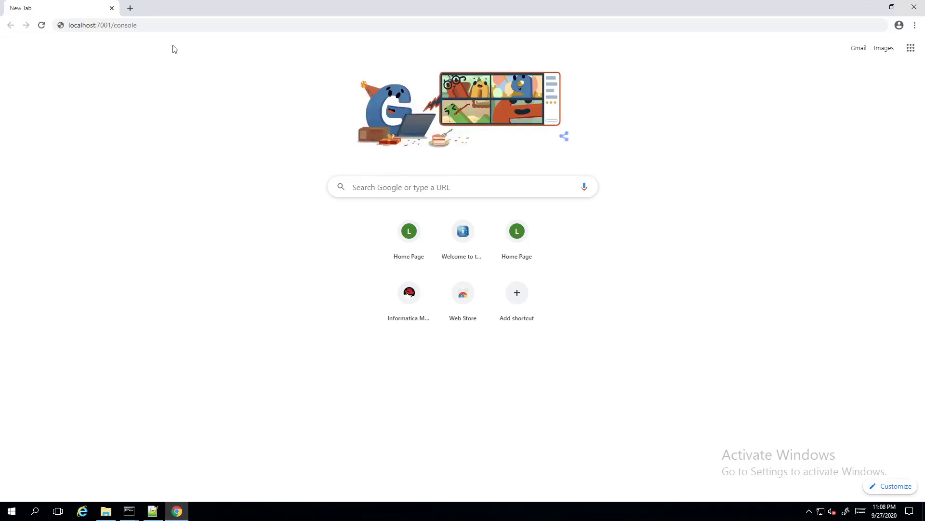
# Load localhost:7001/console and sign in with the administrator username and password
pyautogui.click(157, 26)
pyautogui.click(157, 26)
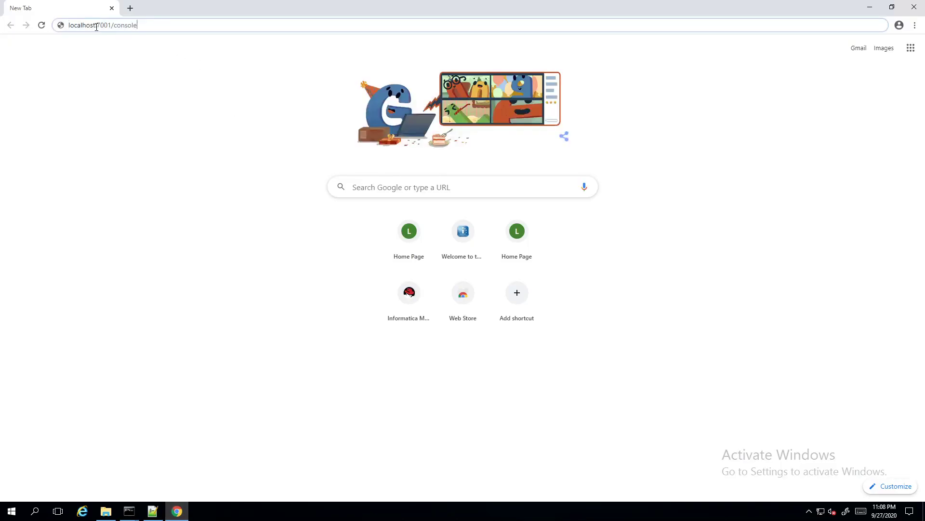
pyautogui.press('Return')
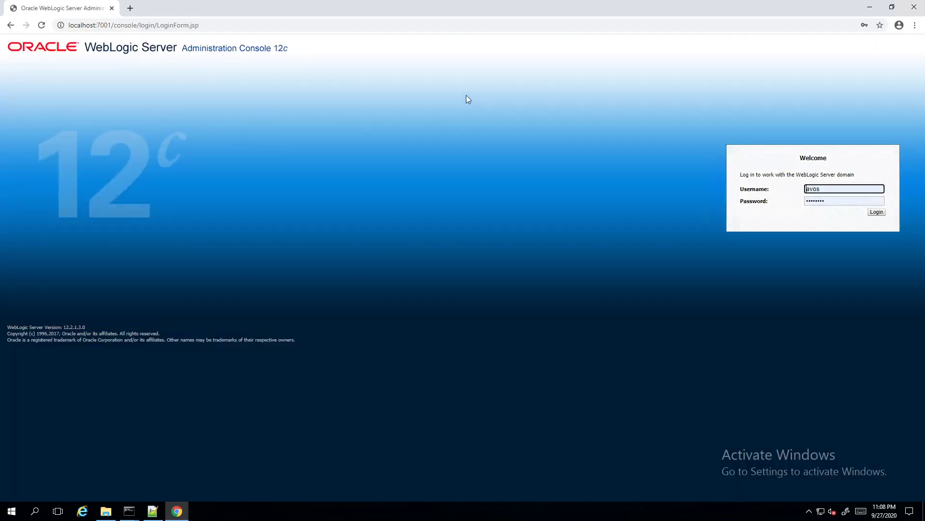
pyautogui.doubleClick(856, 193)
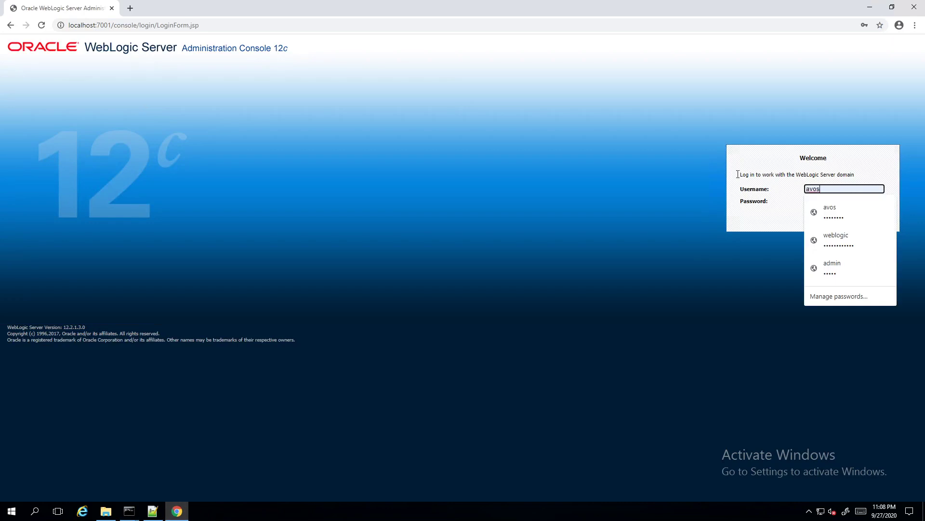
pyautogui.write('weblog')
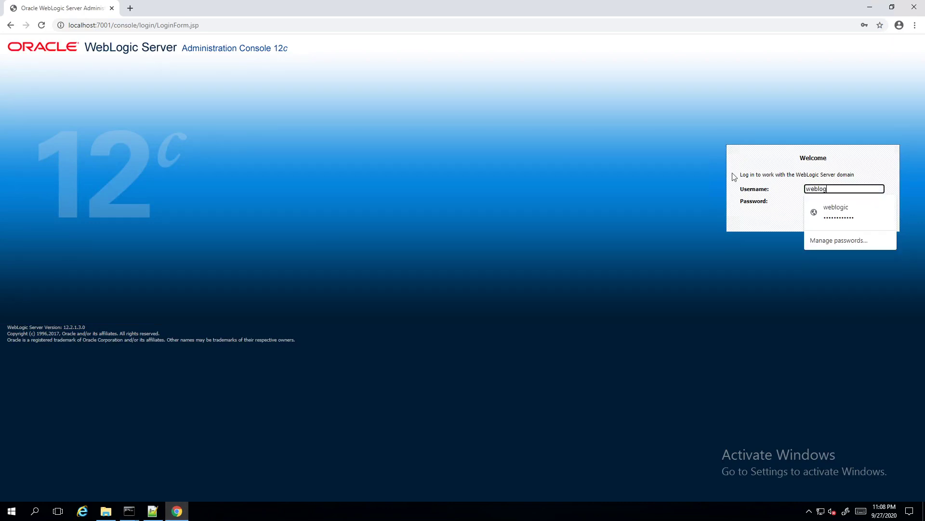
pyautogui.write('ic')
pyautogui.press('Tab')
pyautogui.write('w')
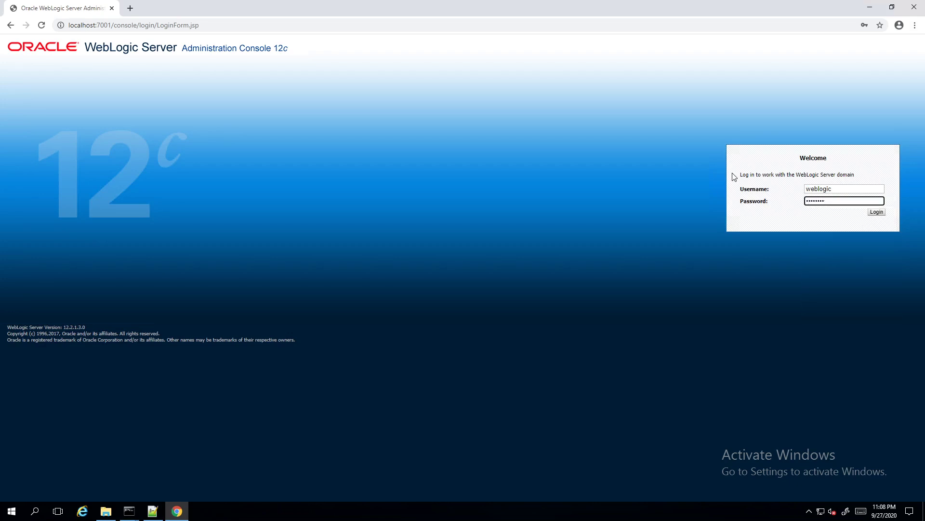
pyautogui.click(884, 214)
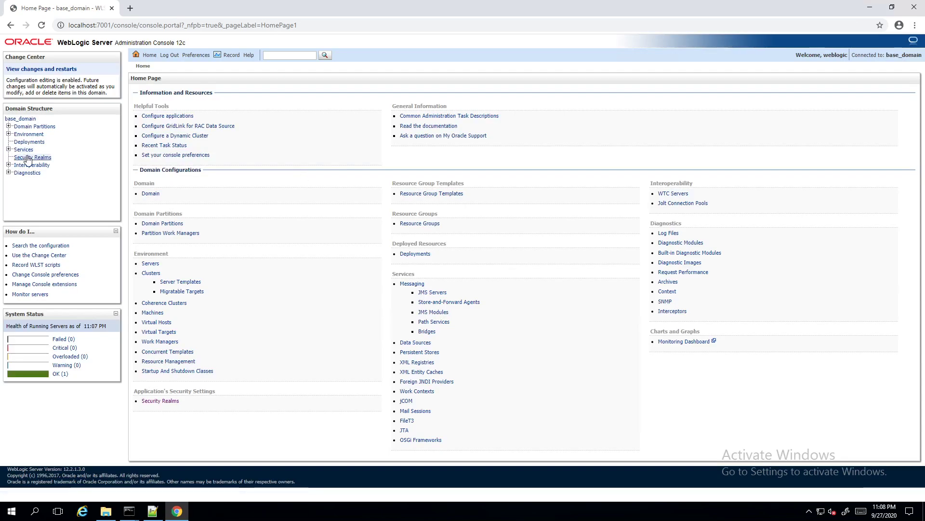
# Advance the slideshow to the 'Configure Weblogic for ActiveVOS' slide
pyautogui.moveTo(543, 4)
pyautogui.click(577, 7)
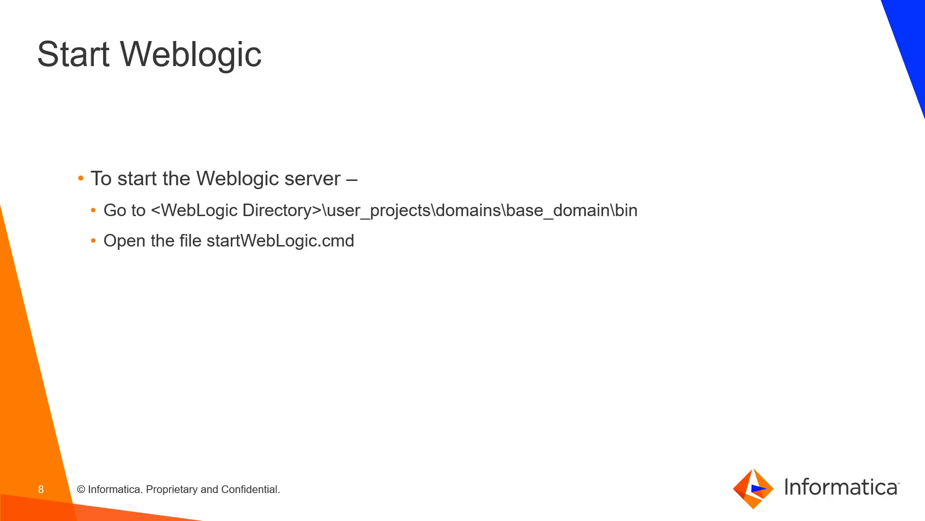
pyautogui.click(569, 70)
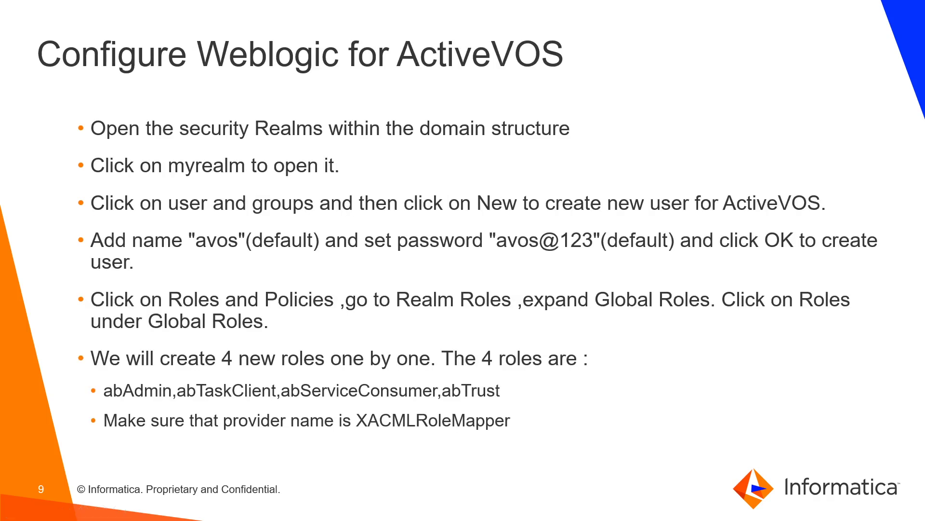
# Back in the console, open Security Realms and the myrealm settings
pyautogui.hotkey('alt', 'Tab')
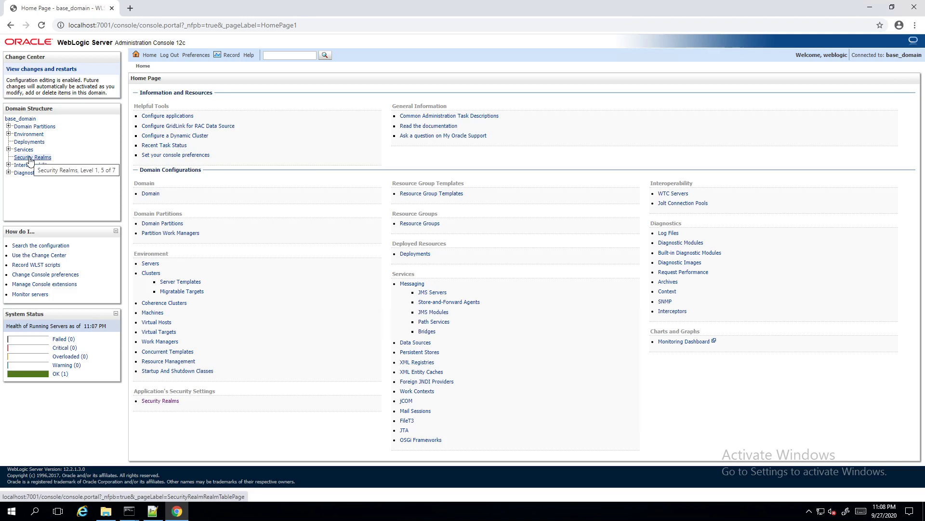
pyautogui.click(30, 158)
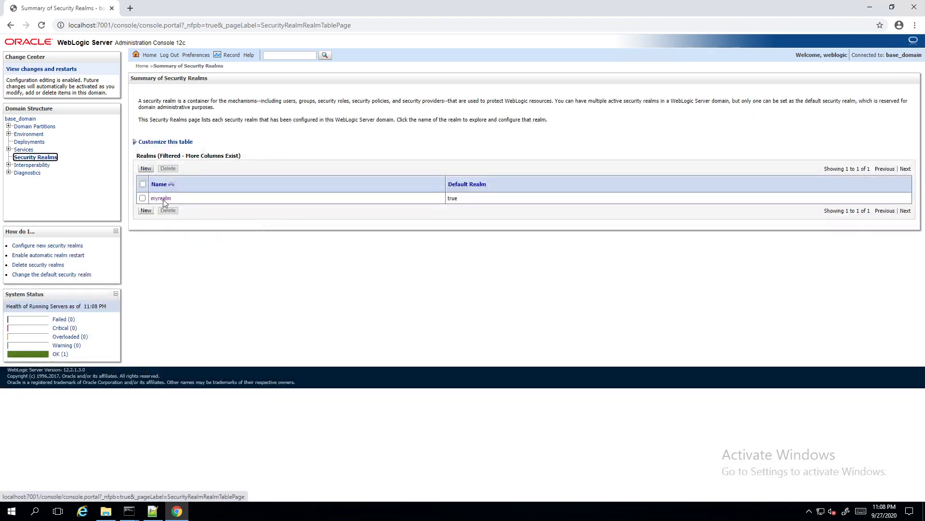
pyautogui.click(161, 199)
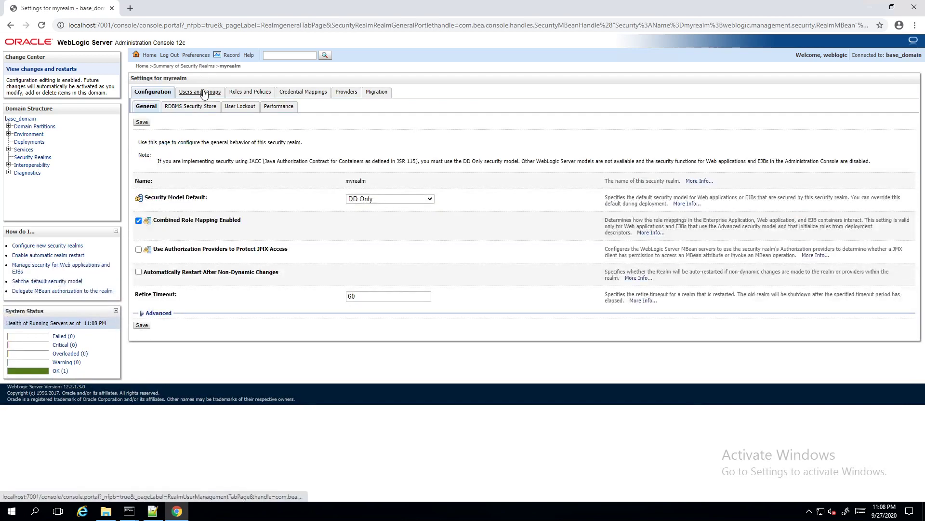
# Start a new myrealm user named avos with the description ActiveVOS
pyautogui.click(200, 92)
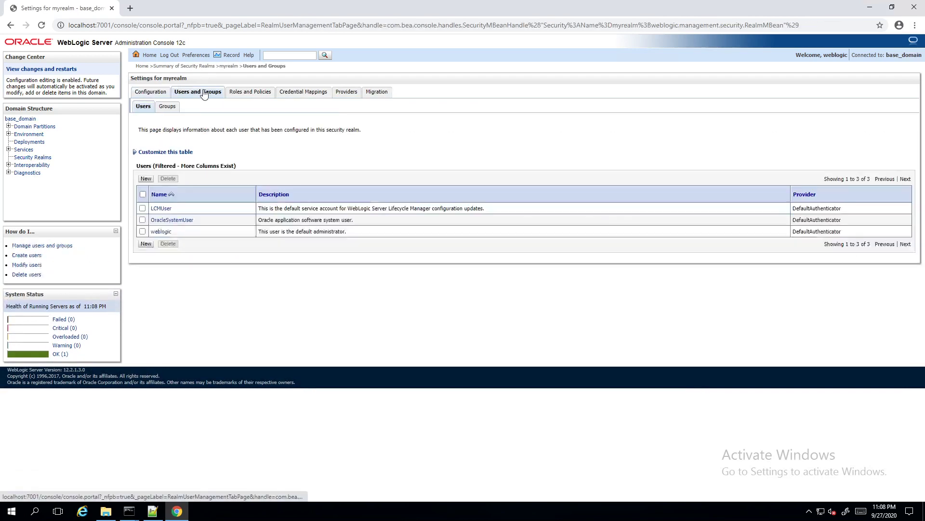
pyautogui.click(146, 178)
pyautogui.click(307, 168)
pyautogui.write('avos')
pyautogui.press('Tab')
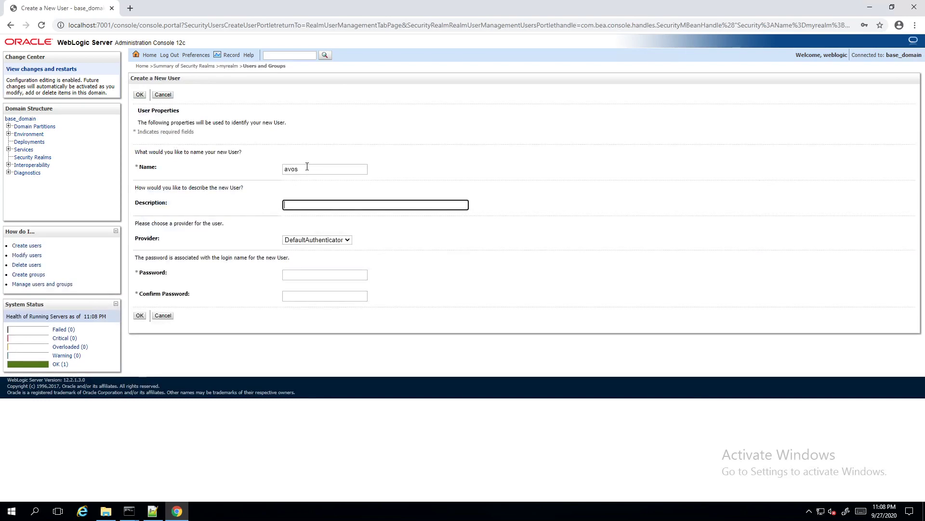
pyautogui.write('Active')
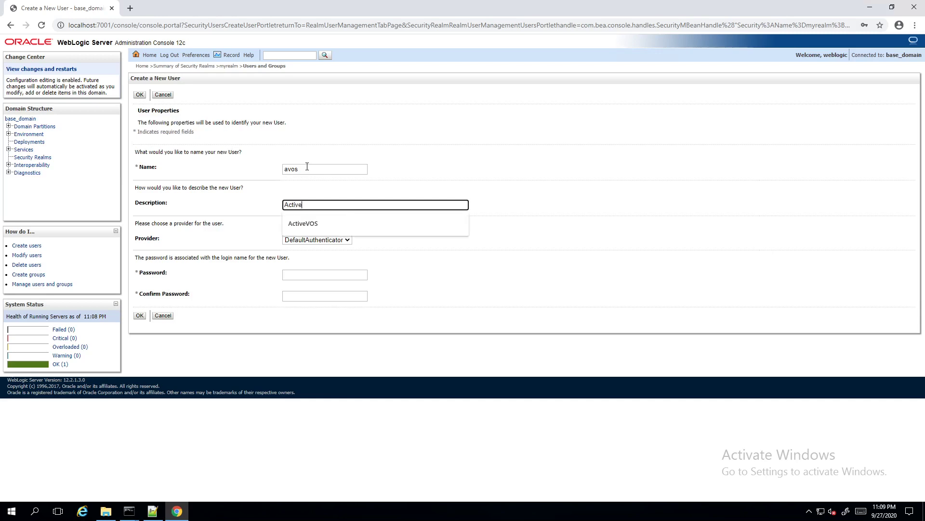
pyautogui.write('VOS')
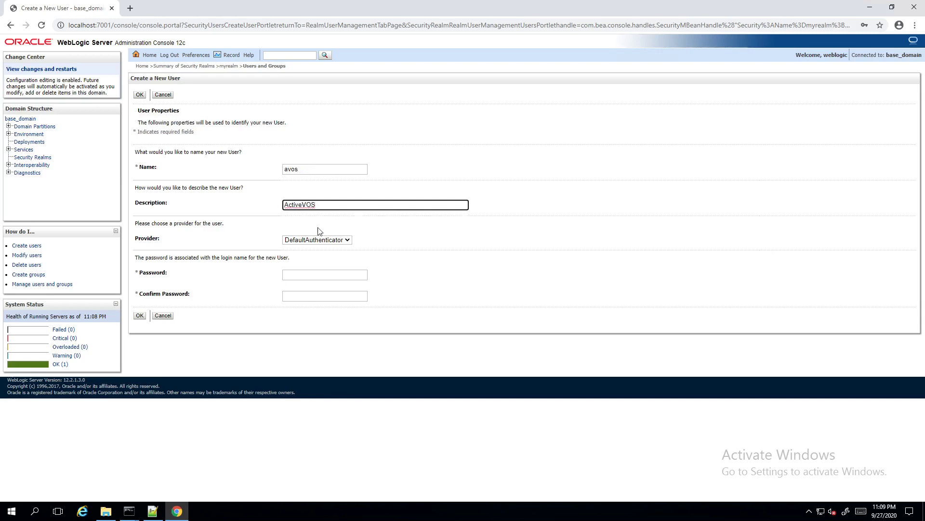
# Enter and confirm the avos user's password and create the user
pyautogui.click(317, 275)
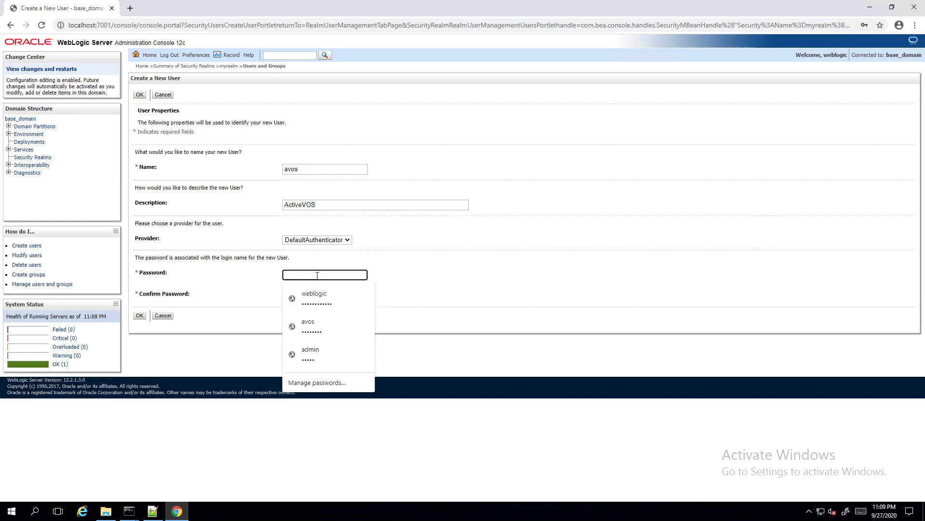
pyautogui.write('avos')
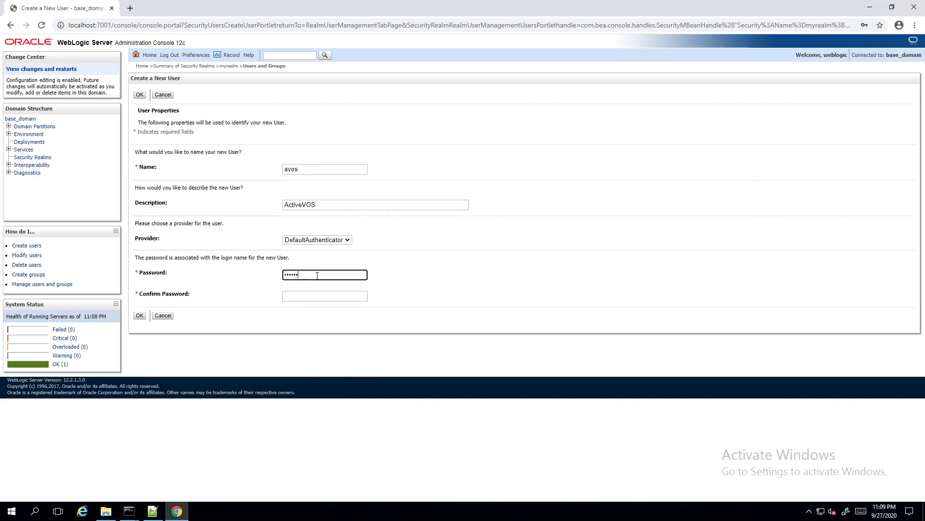
pyautogui.press('Tab')
pyautogui.write('avo')
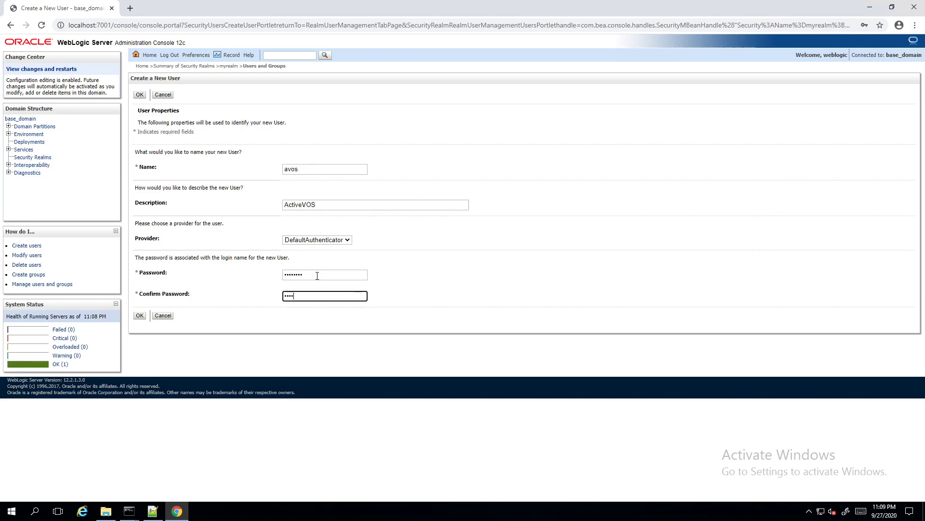
pyautogui.write('s')
pyautogui.click(140, 315)
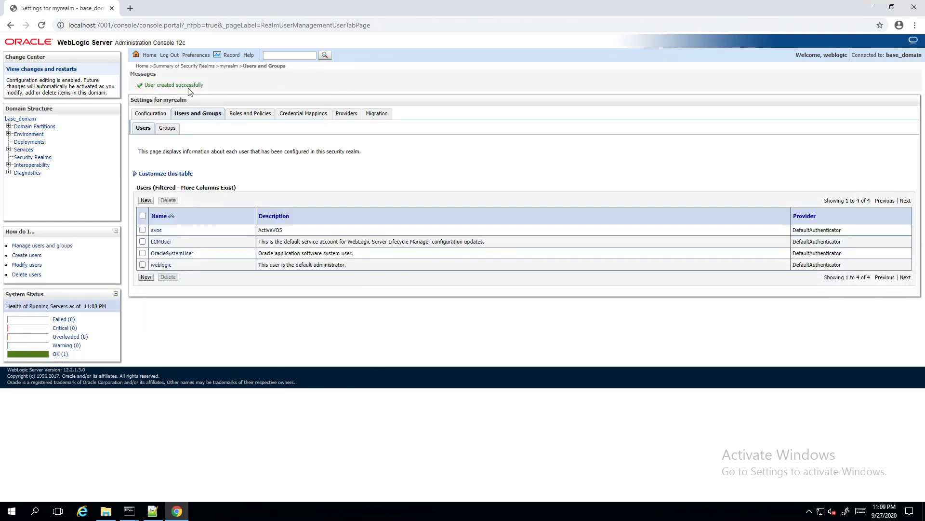
# Open Roles and Policies > Realm Roles and expand Global Roles to list the roles
pyautogui.click(252, 115)
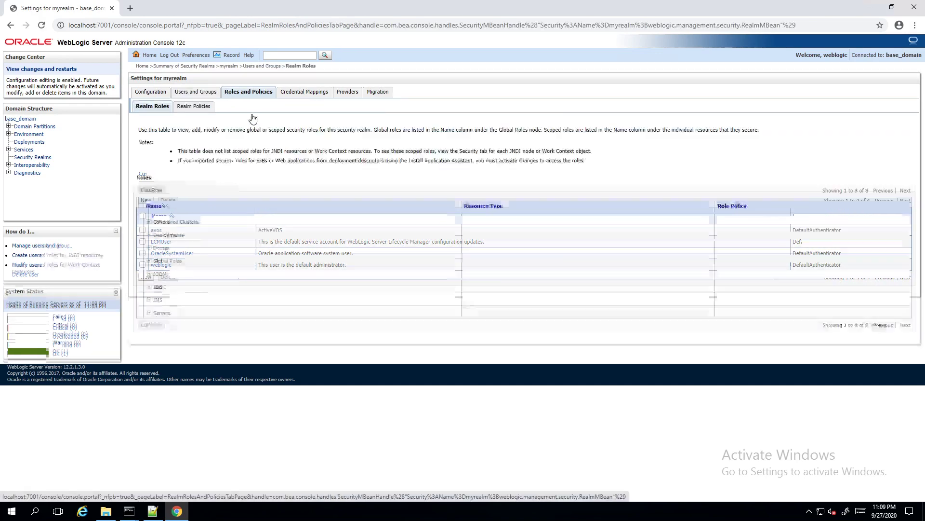
pyautogui.click(149, 261)
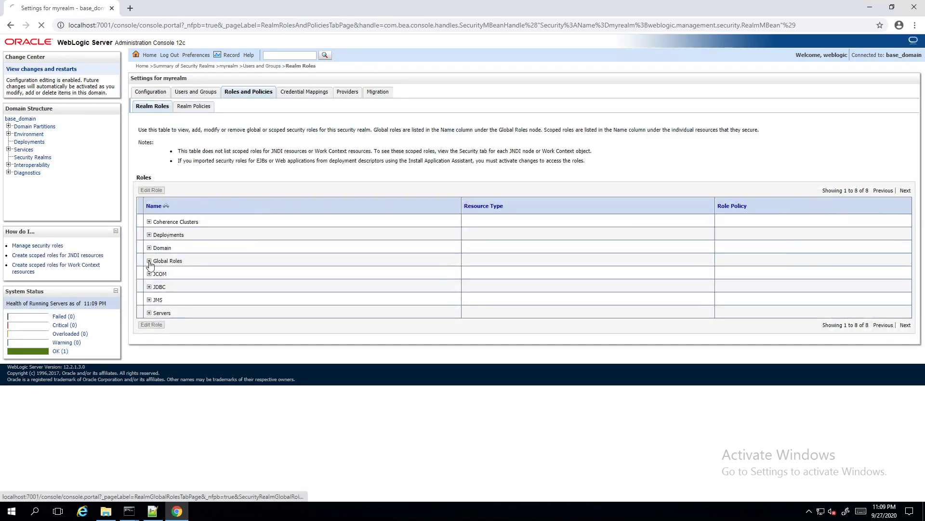
pyautogui.click(166, 274)
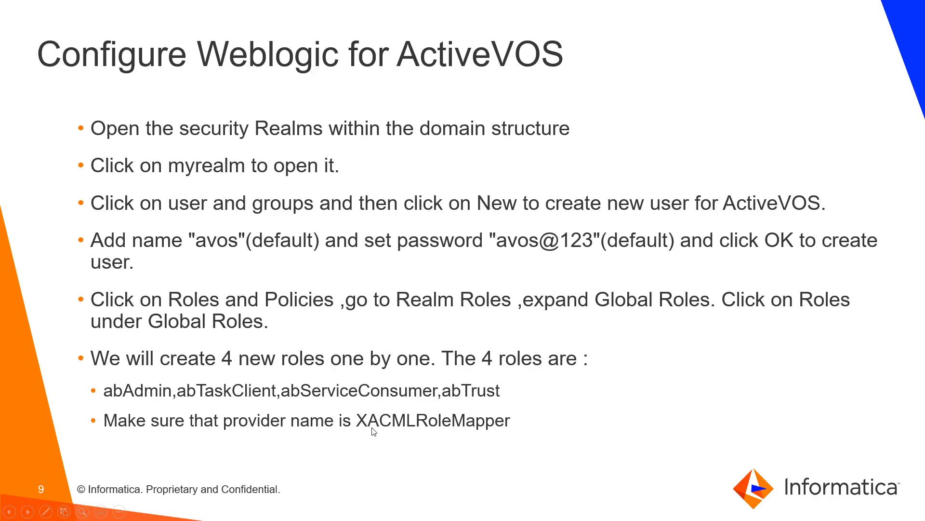
pyautogui.hotkey('alt', 'Tab')
# Create global roles abAdmin and abServiceConsumer under XACMLRoleMapper
pyautogui.click(152, 149)
pyautogui.click(378, 169)
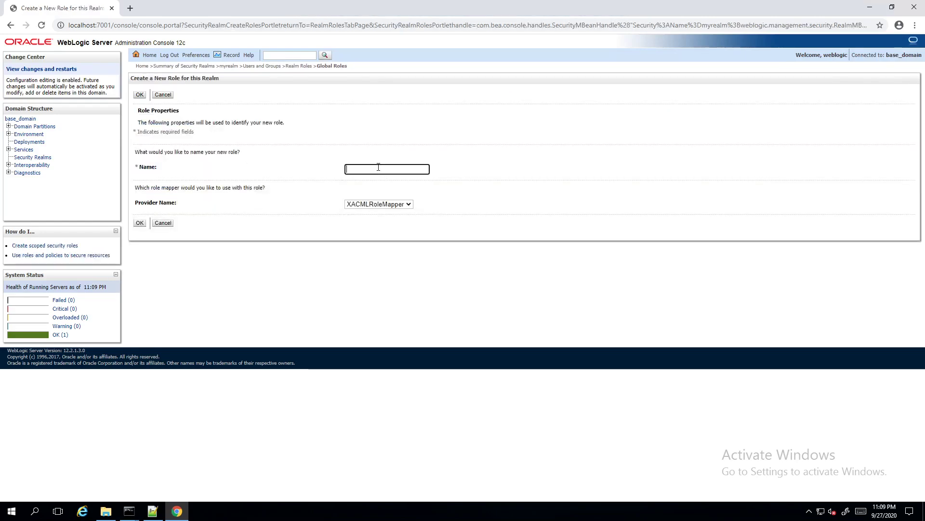
pyautogui.write('abAD')
pyautogui.click(140, 222)
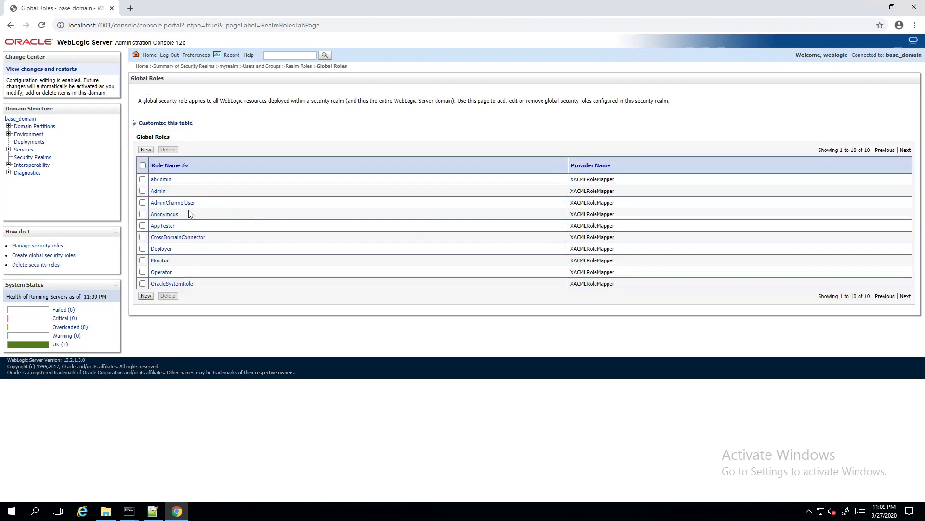
pyautogui.click(146, 150)
pyautogui.click(375, 167)
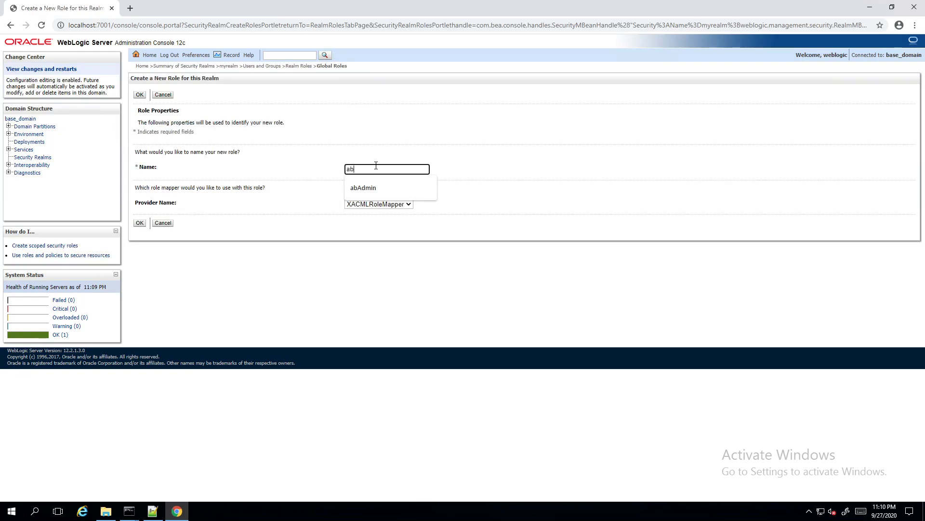
pyautogui.write('abServiceConsumer')
pyautogui.click(139, 223)
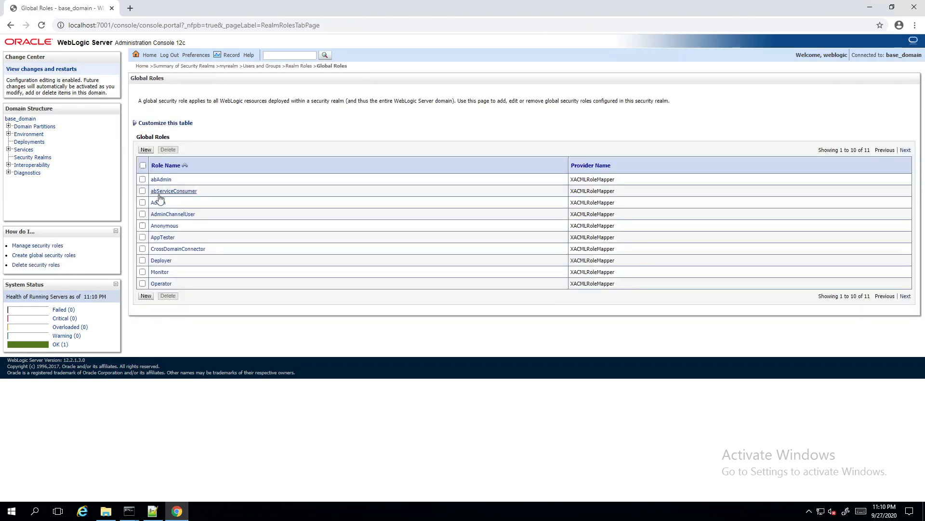
# Create global roles abTaskClient and abTrust under XACMLRoleMapper
pyautogui.click(146, 150)
pyautogui.click(364, 171)
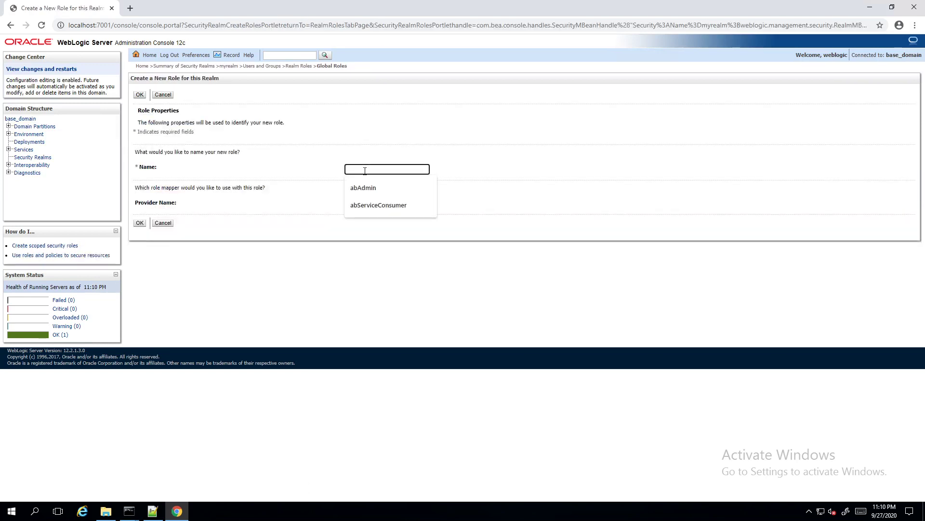
pyautogui.write('abTas')
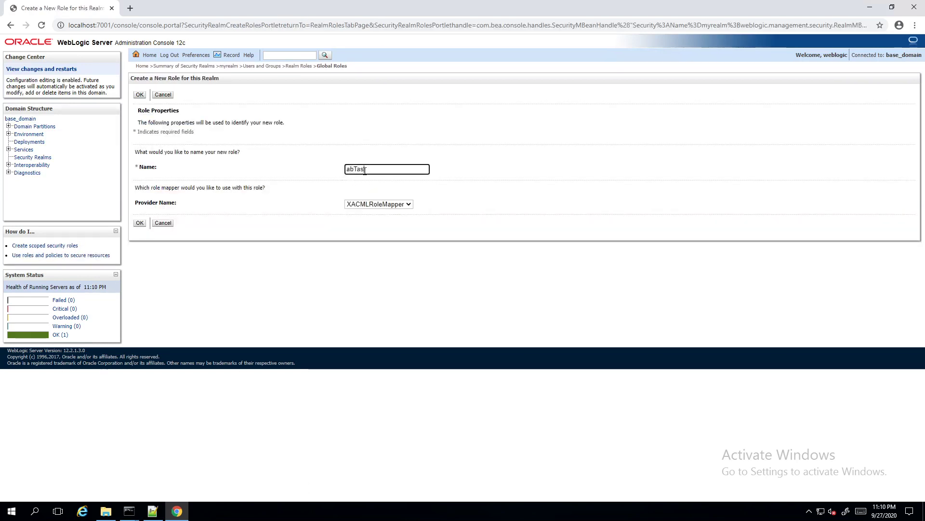
pyautogui.write('kClient')
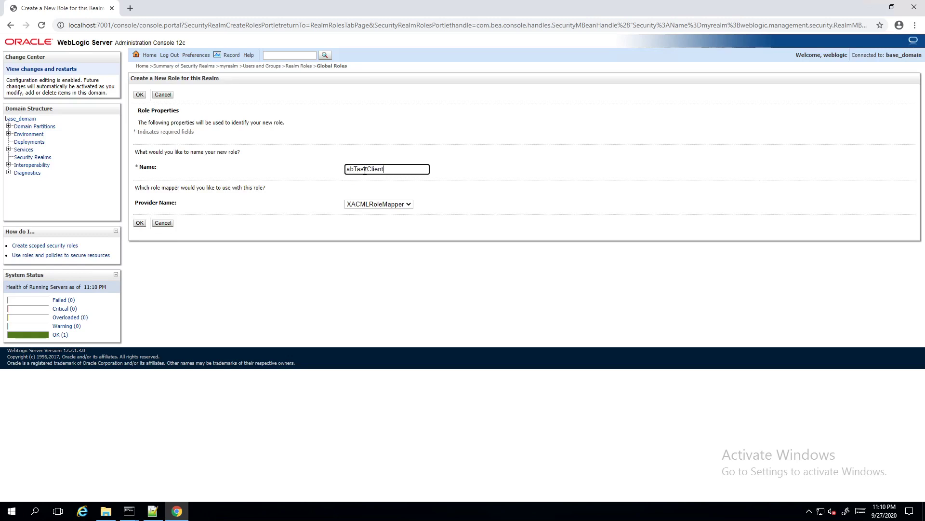
pyautogui.click(141, 223)
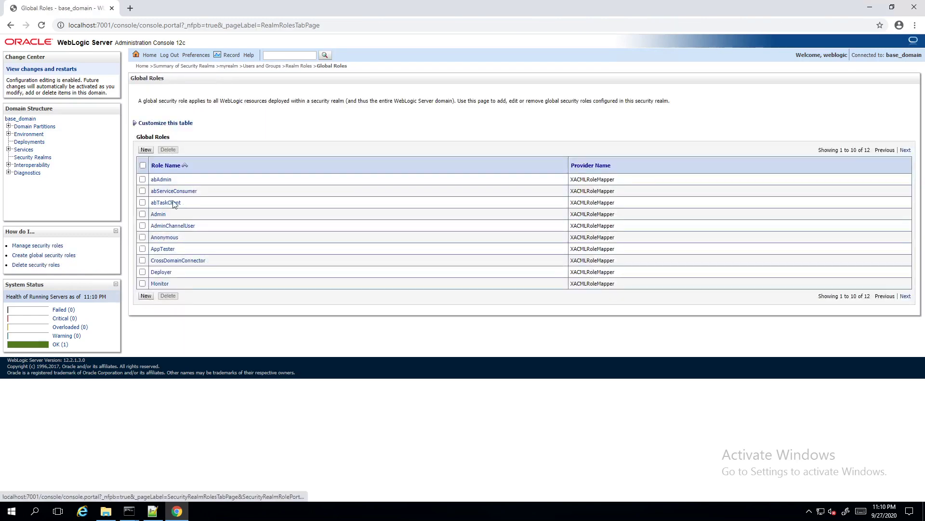
pyautogui.click(146, 150)
pyautogui.click(380, 169)
pyautogui.write('abTrust')
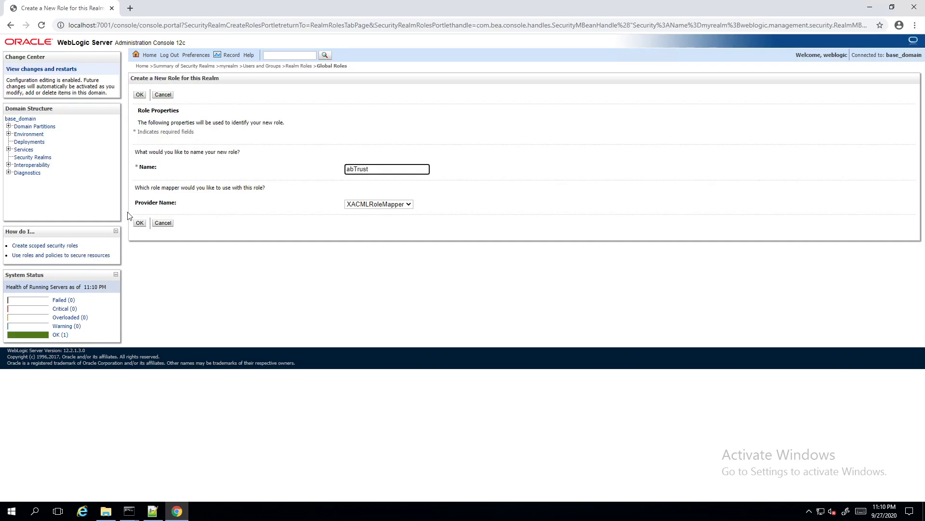
pyautogui.click(139, 222)
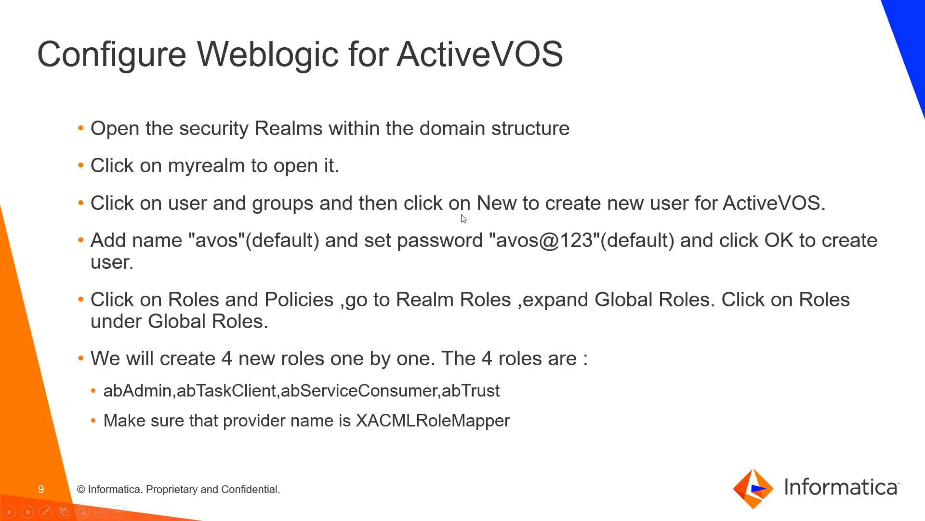
pyautogui.click(463, 218)
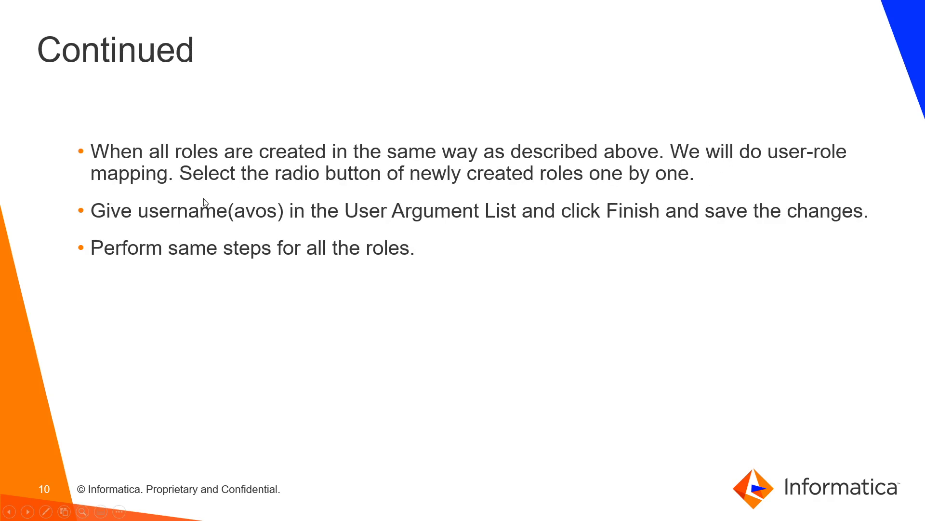
# Go to Realm Roles > Global Roles > Roles, select abAdmin and open it for editing
pyautogui.hotkey('alt', 'Tab')
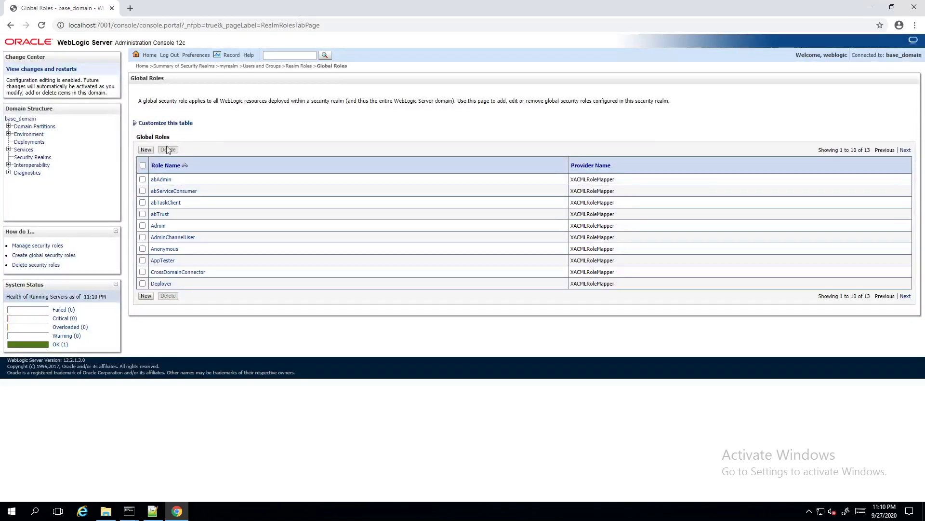
pyautogui.moveTo(614, 2)
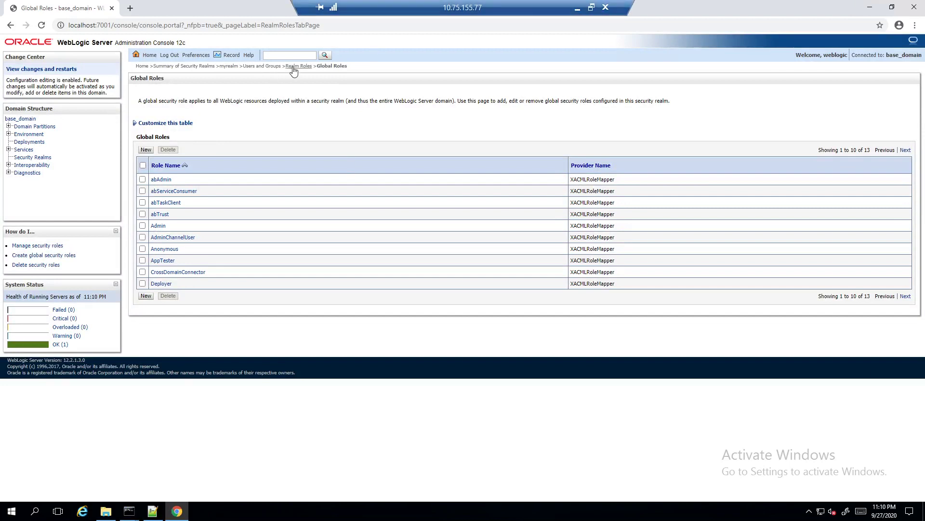
pyautogui.click(263, 67)
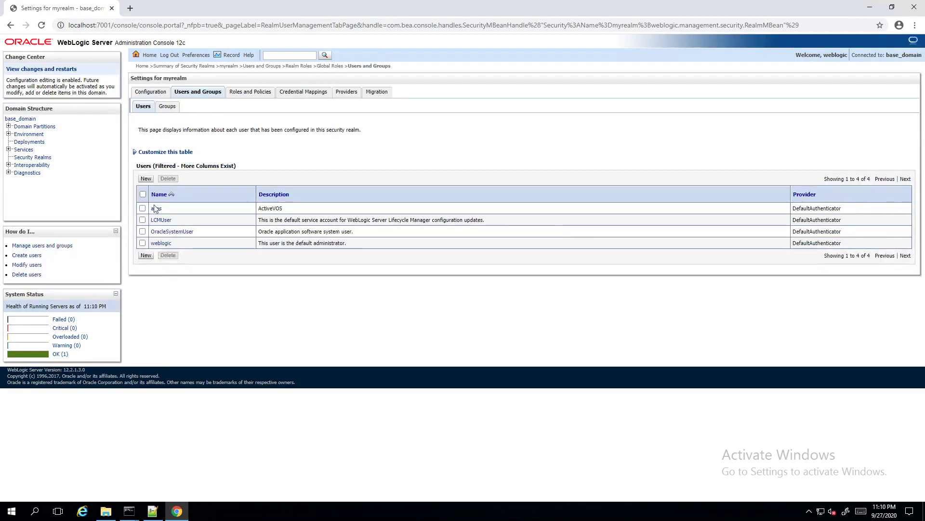
pyautogui.click(250, 92)
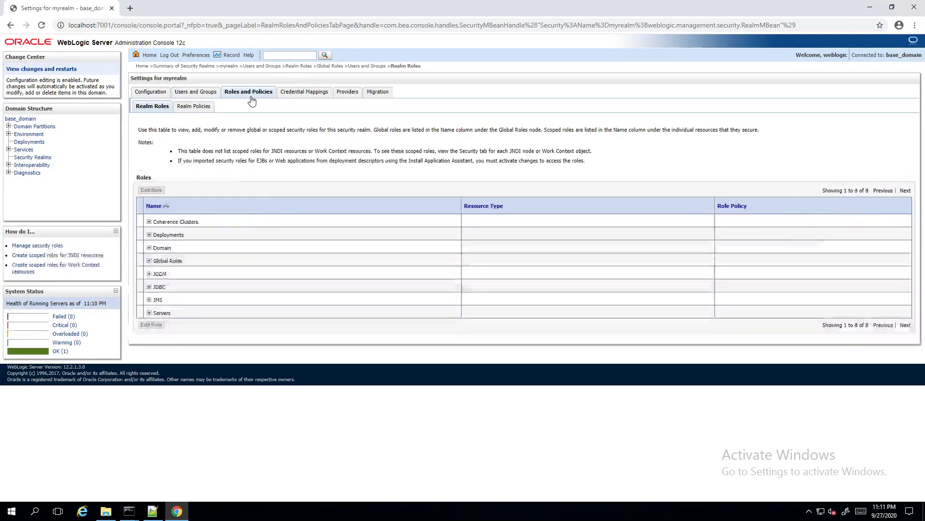
pyautogui.click(149, 261)
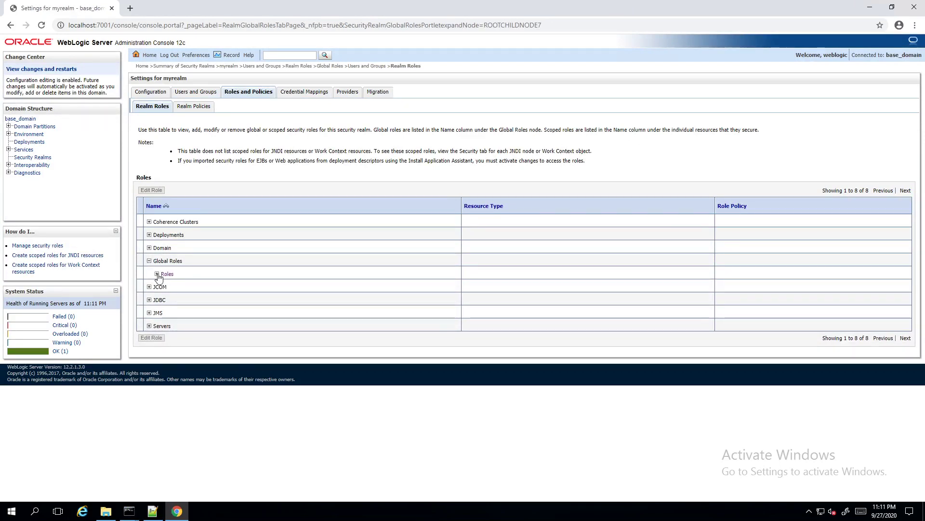
pyautogui.click(157, 274)
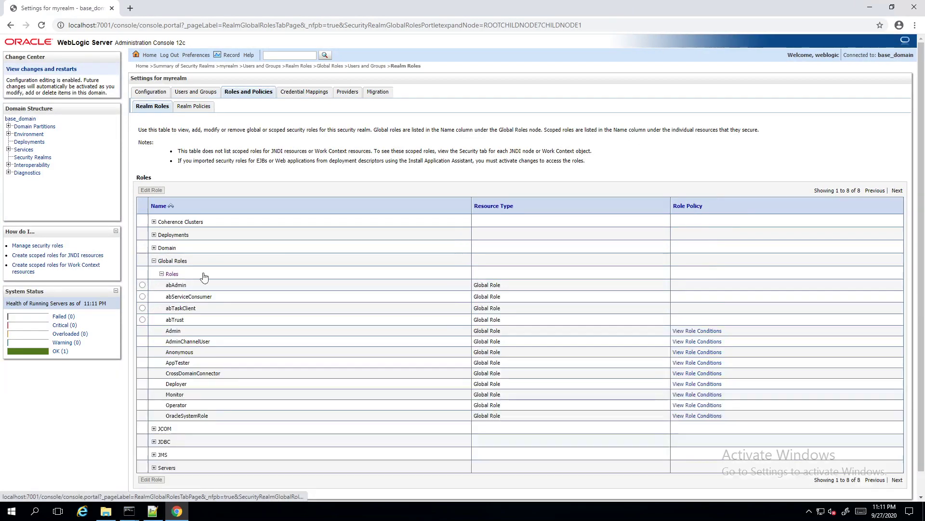
pyautogui.click(142, 285)
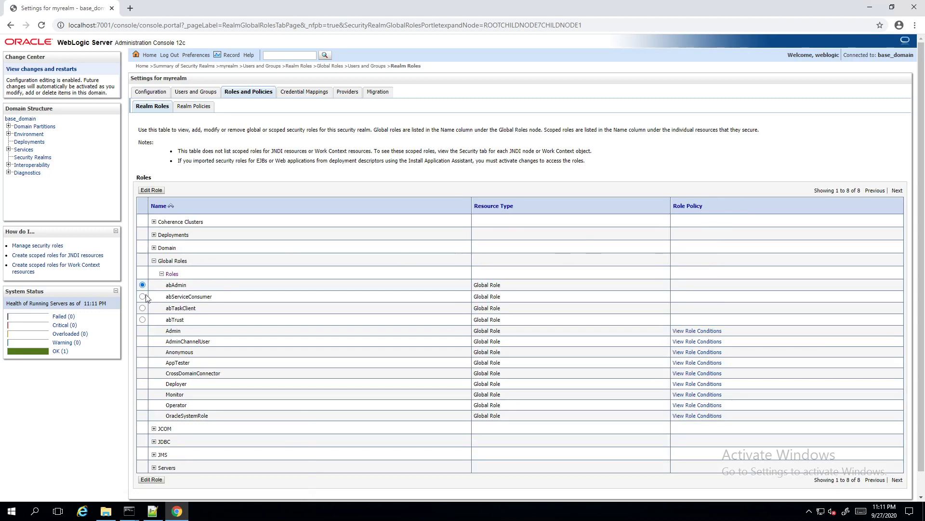
pyautogui.click(151, 189)
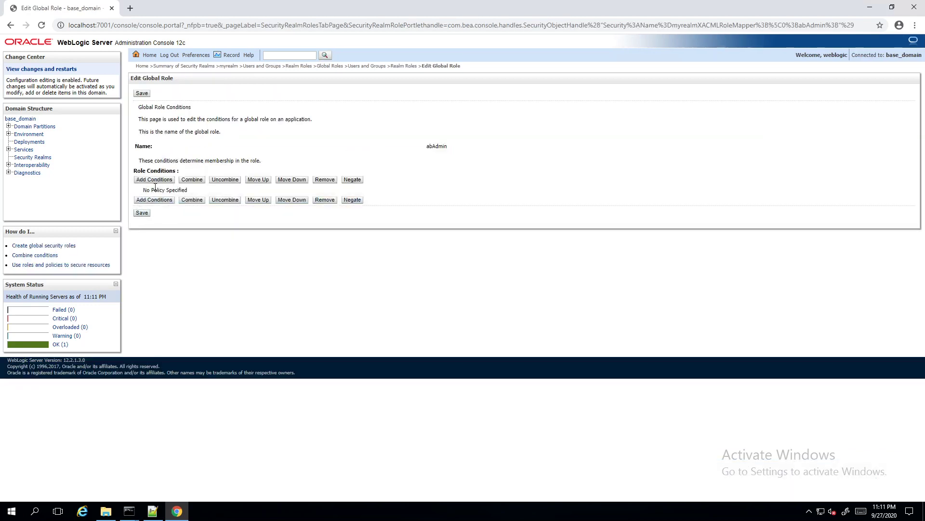
# Add the condition User: avos to the abAdmin role and save it
pyautogui.click(156, 180)
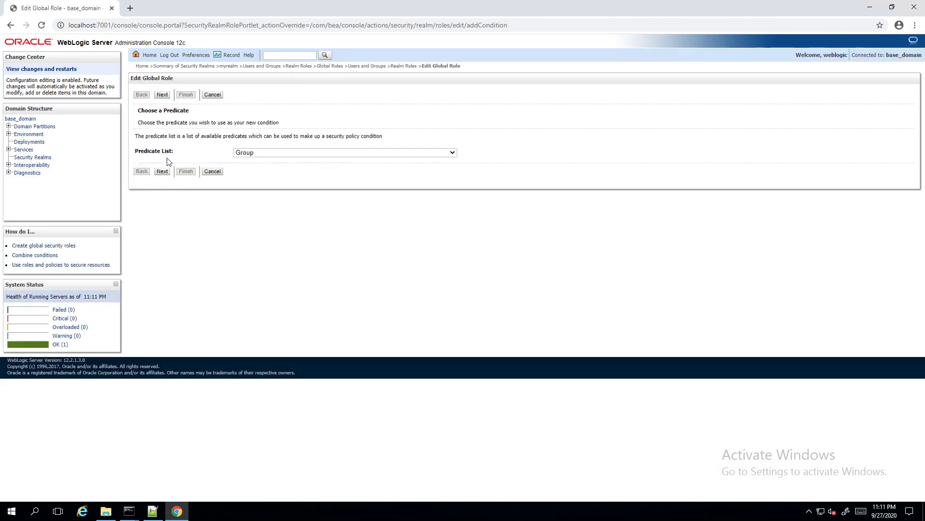
pyautogui.click(453, 153)
pyautogui.click(374, 179)
pyautogui.click(163, 171)
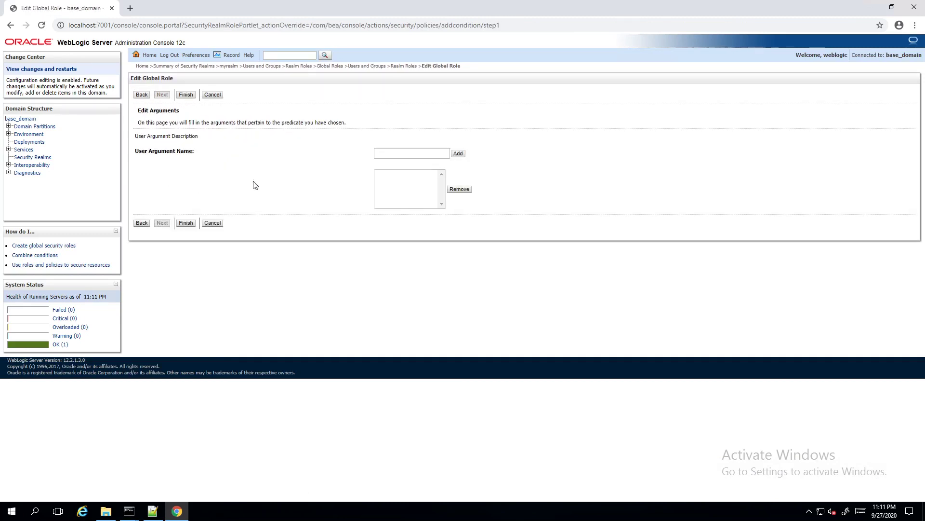
pyautogui.click(405, 153)
pyautogui.click(458, 153)
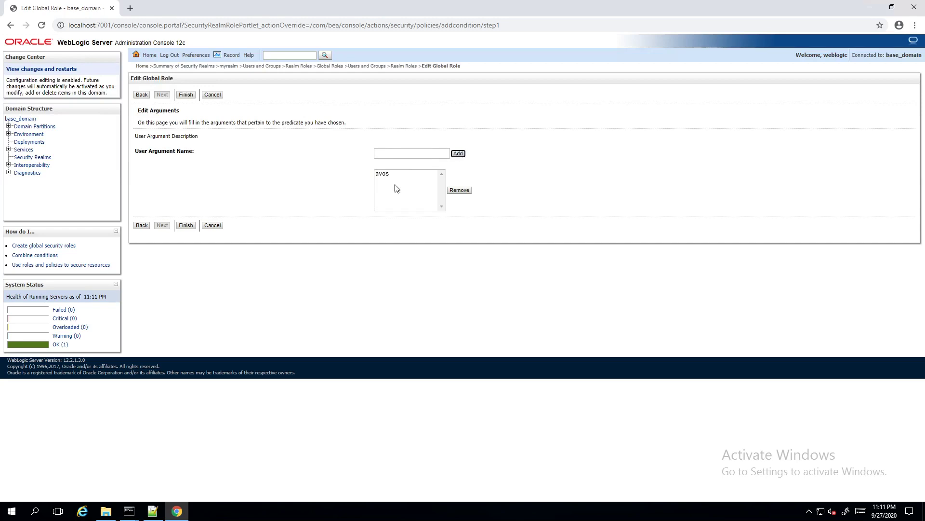
pyautogui.click(186, 225)
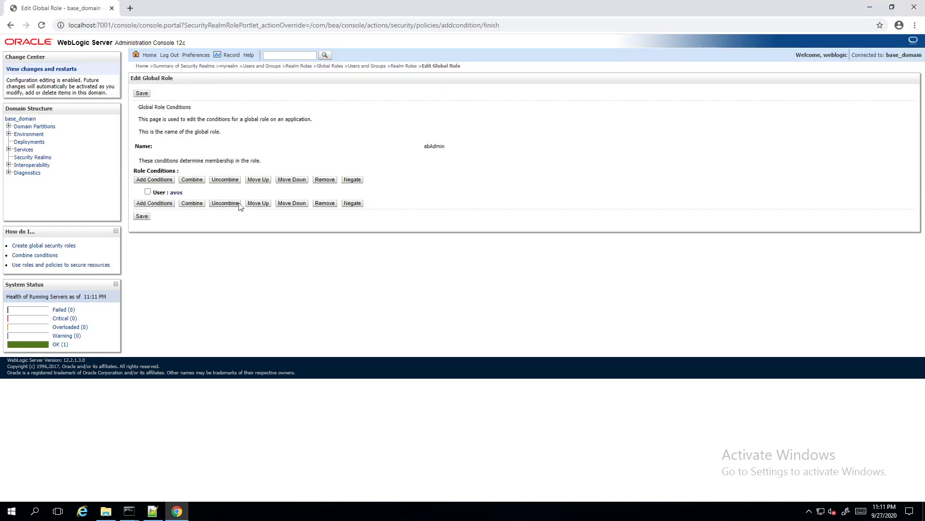
pyautogui.click(142, 94)
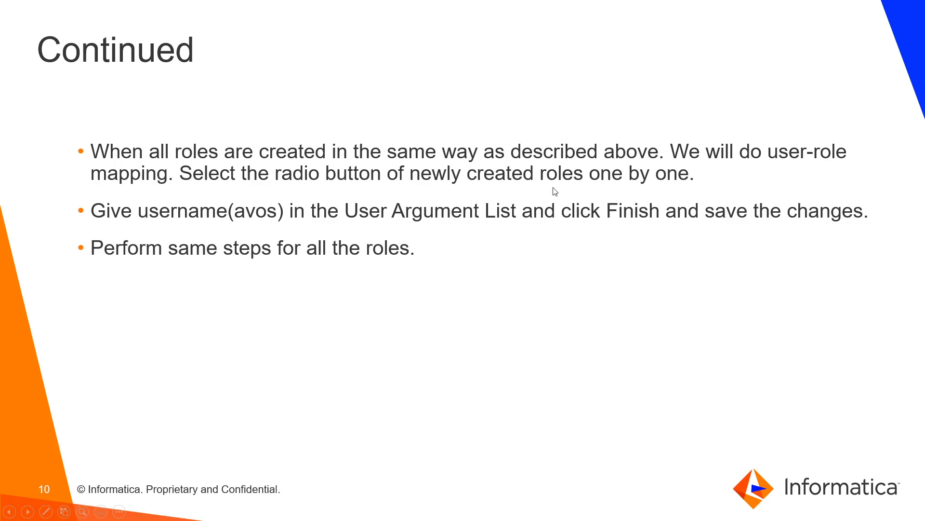
# Page back and forth through the slideshow with the arrow keys
pyautogui.press('Left')
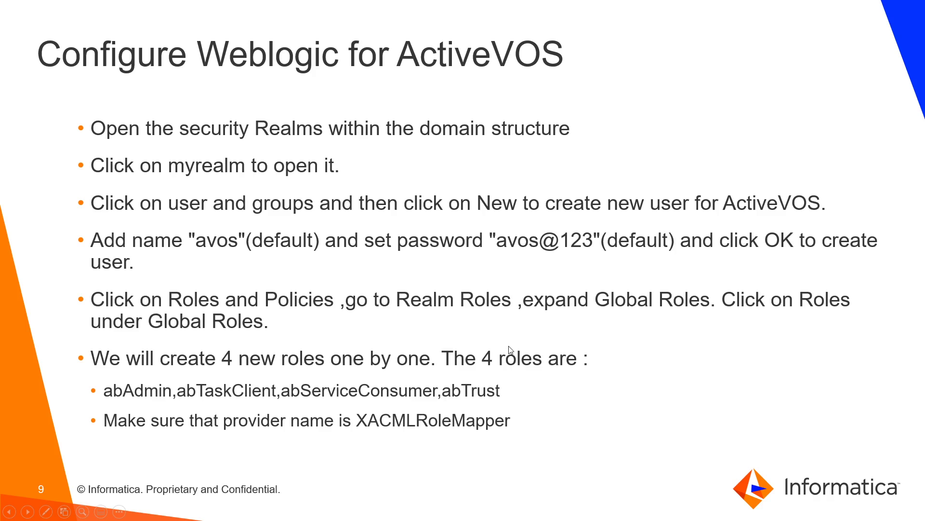
pyautogui.press('Right')
pyautogui.press('Right')
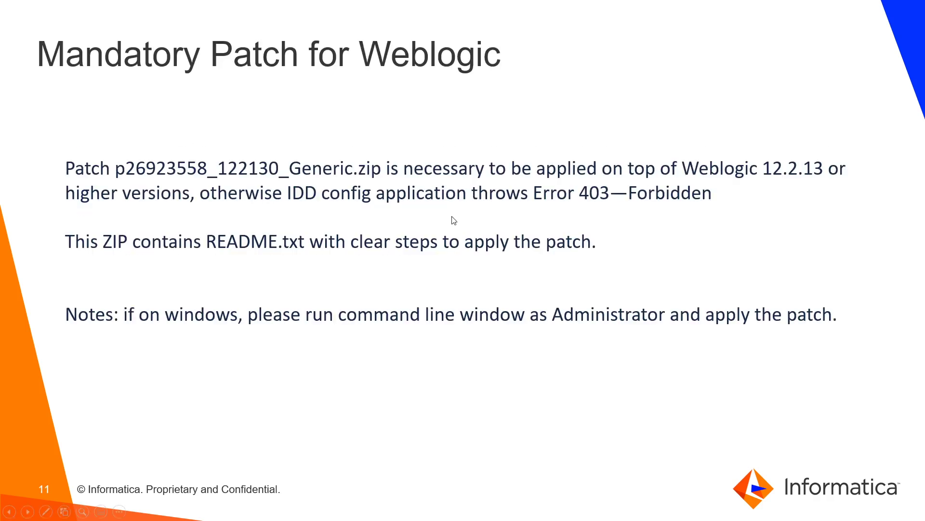
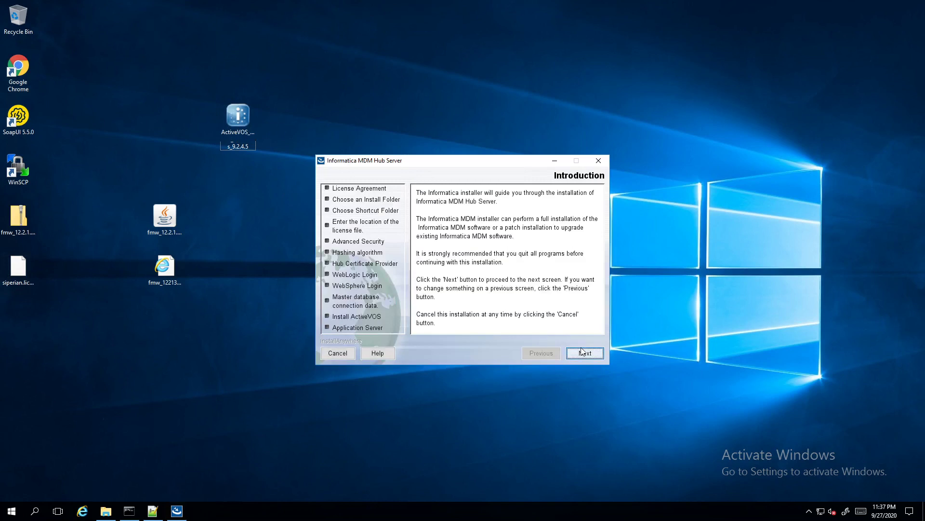
# Accept the Hub Server license agreement
pyautogui.click(582, 353)
pyautogui.click(439, 325)
pyautogui.scroll(-15, 503, 257)
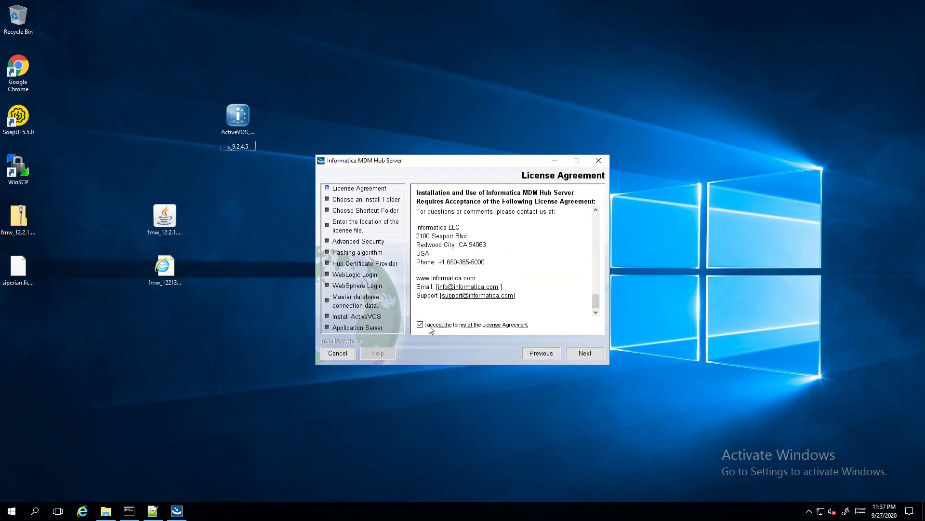
pyautogui.click(574, 351)
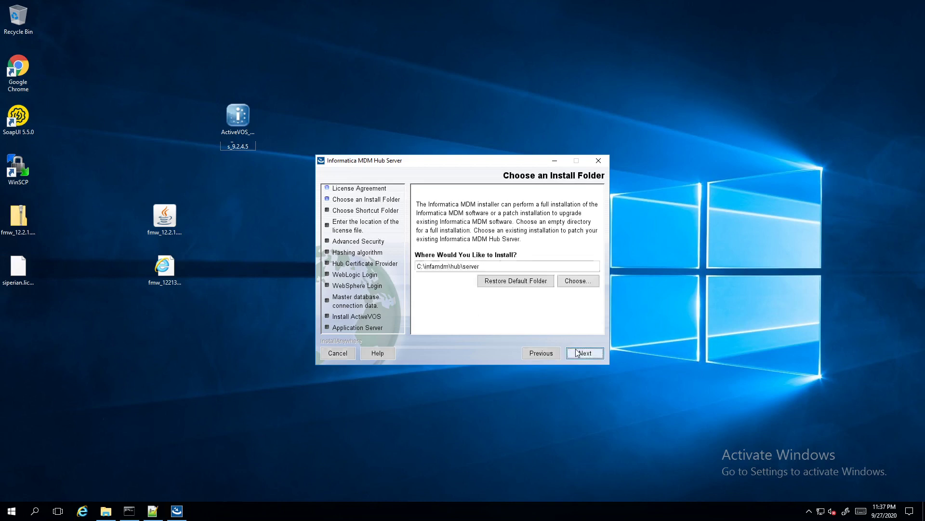
# Set the install folder to D:\infamdm\hub\server and keep the default shortcut folder
pyautogui.press('Delete')
pyautogui.write('D')
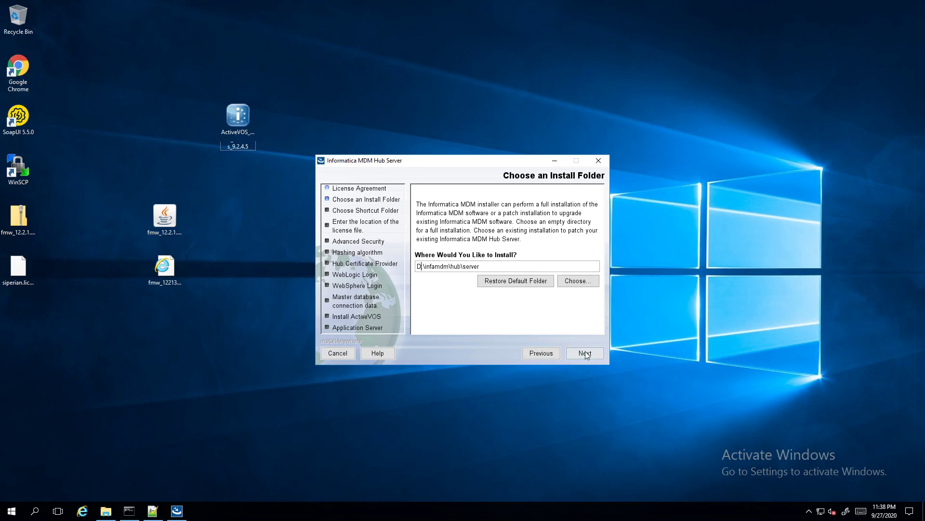
pyautogui.click(585, 354)
pyautogui.click(586, 353)
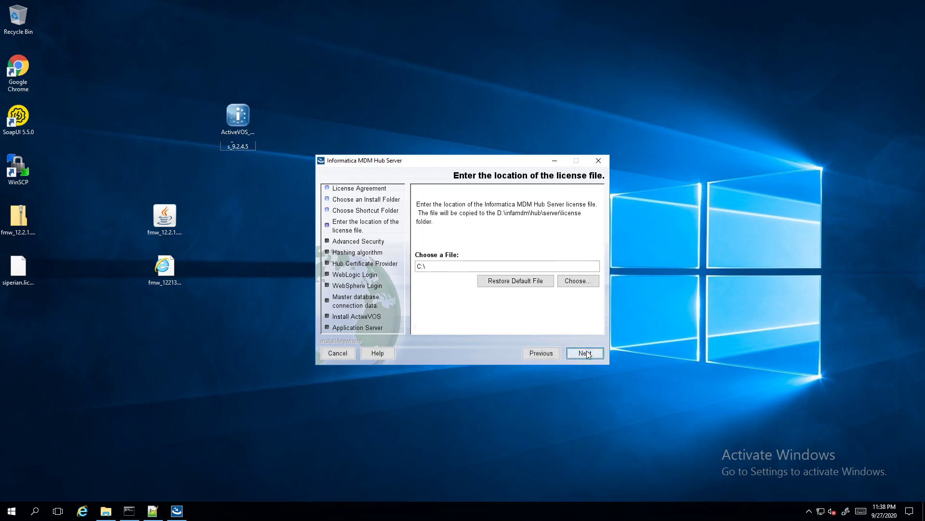
# Select siperian.license on the Desktop as the license file
pyautogui.click(582, 283)
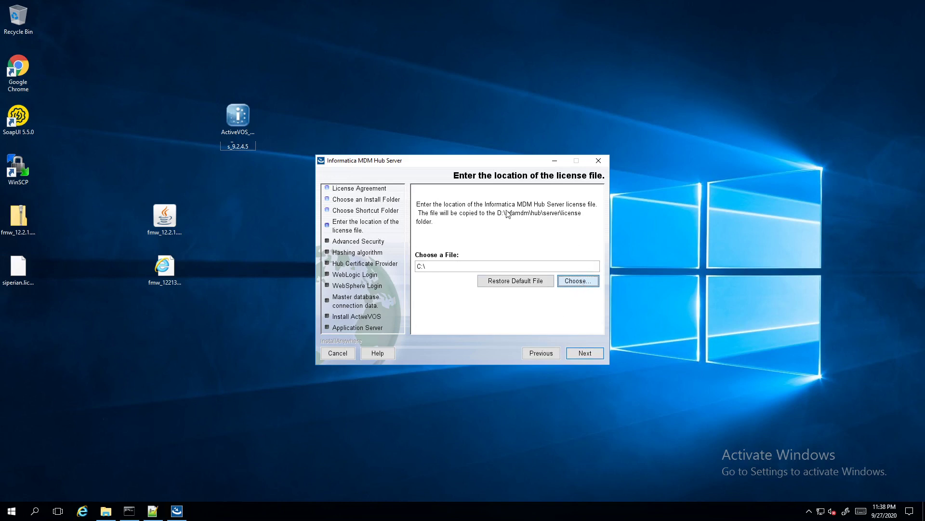
pyautogui.click(349, 250)
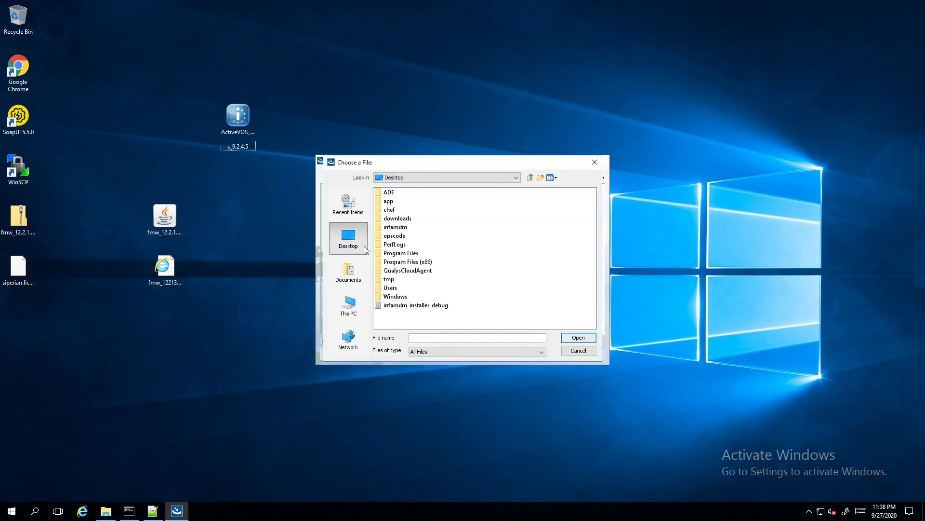
pyautogui.doubleClick(399, 297)
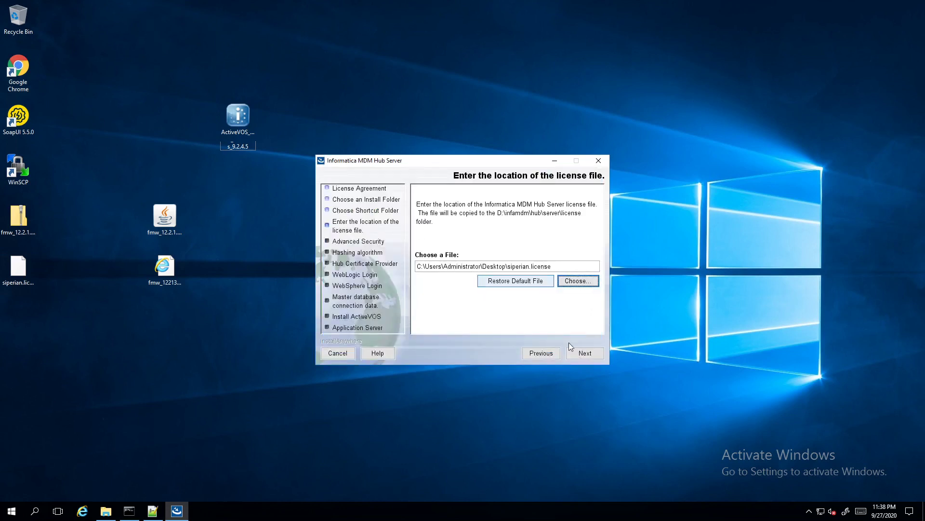
pyautogui.click(585, 353)
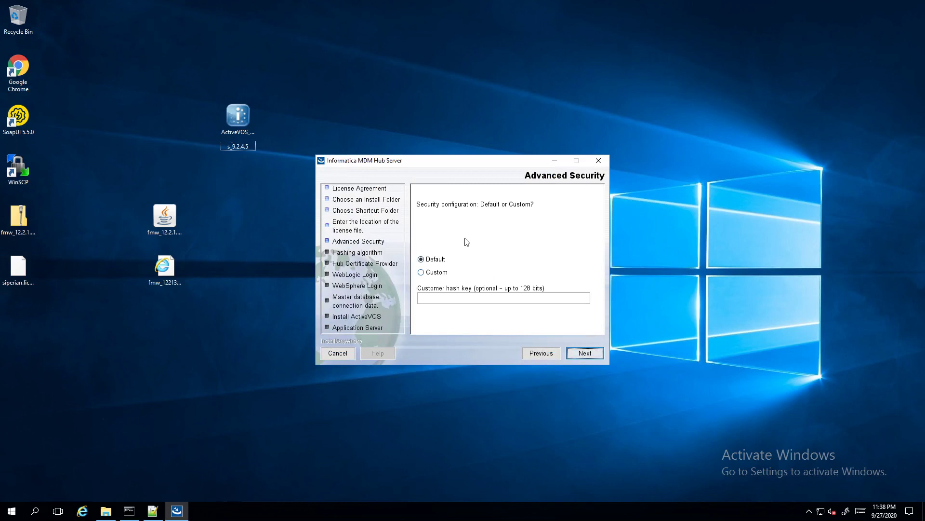
# Keep default security and choose WebLogic; D:\Weblogic is rejected as an invalid directory
pyautogui.click(590, 354)
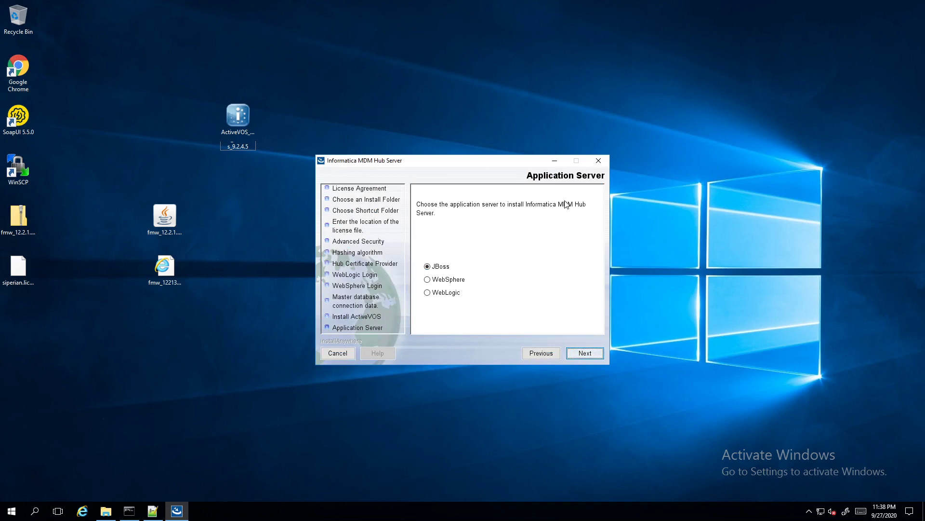
pyautogui.click(446, 293)
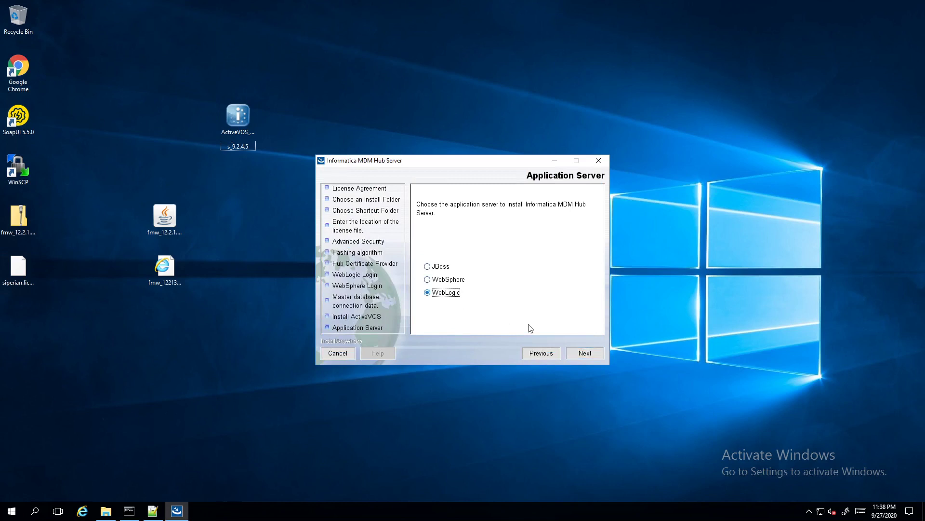
pyautogui.click(578, 354)
pyautogui.click(581, 284)
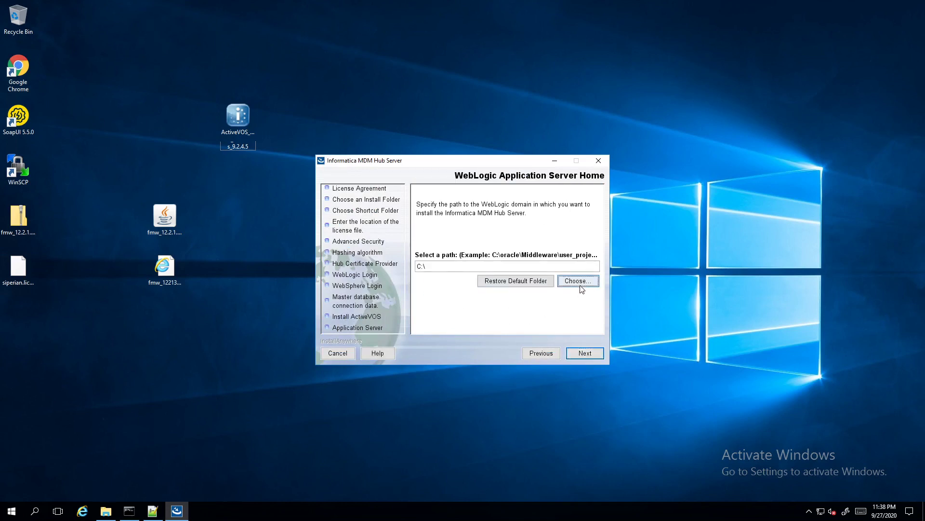
pyautogui.doubleClick(432, 257)
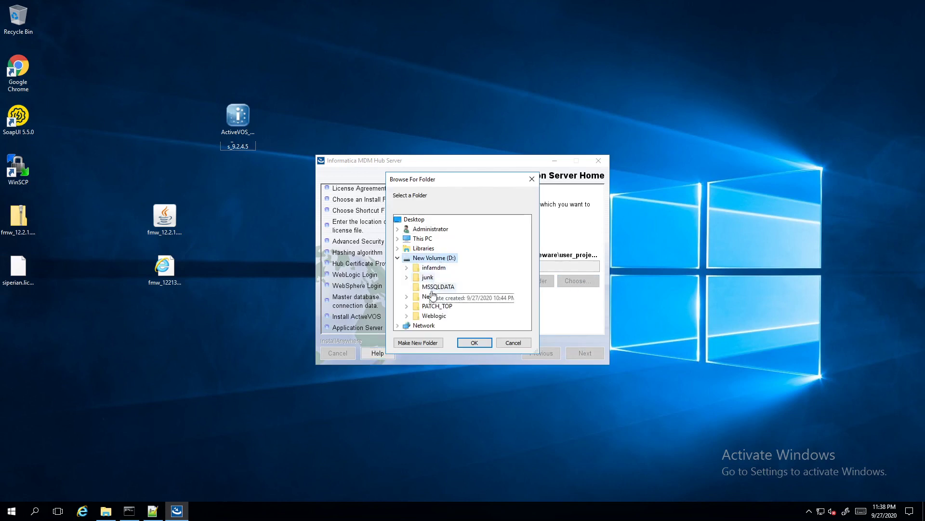
pyautogui.doubleClick(434, 315)
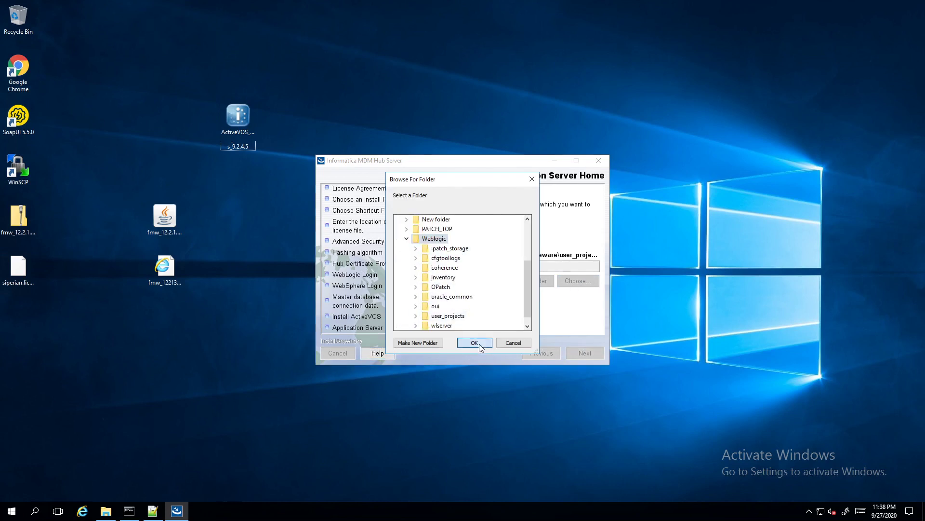
pyautogui.click(474, 342)
pyautogui.click(581, 352)
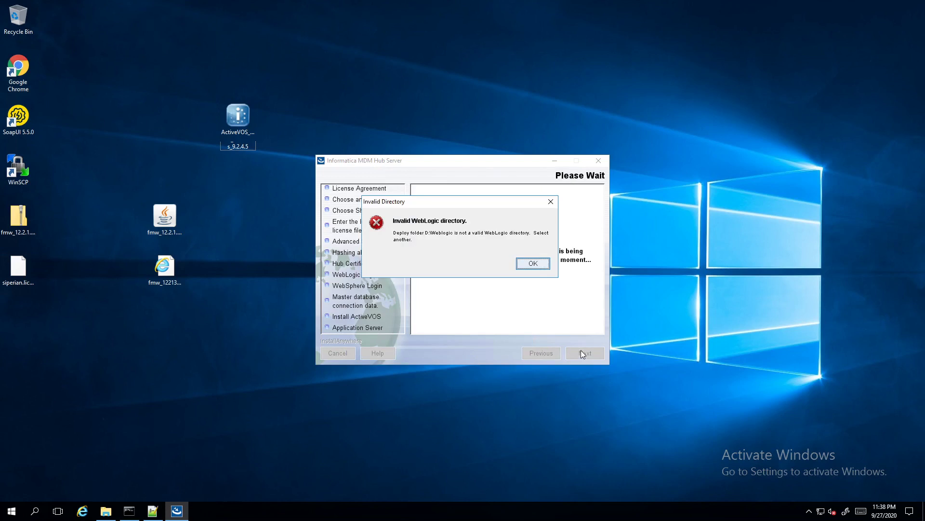
pyautogui.click(532, 265)
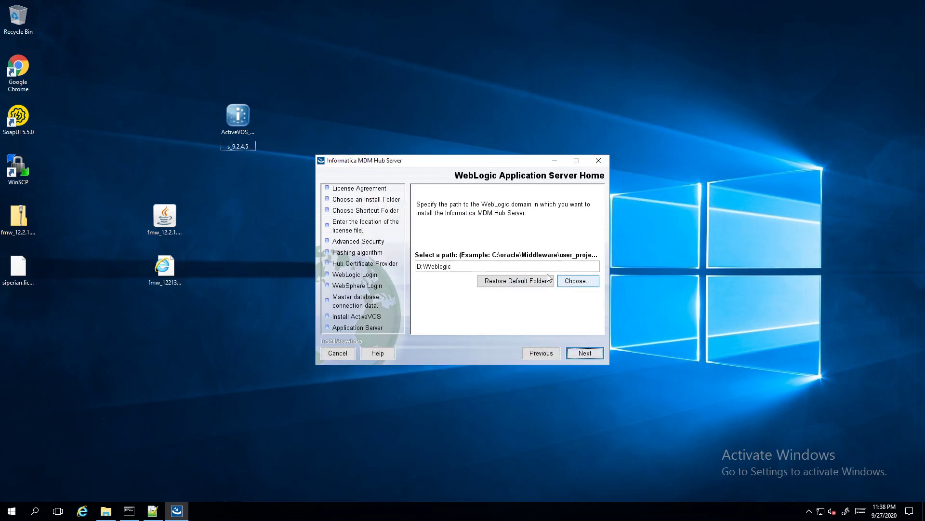
# Set the WebLogic domain to D:\Weblogic\user_projects\domains\base_domain and begin the AdminServer login details
pyautogui.click(563, 279)
pyautogui.doubleClick(434, 258)
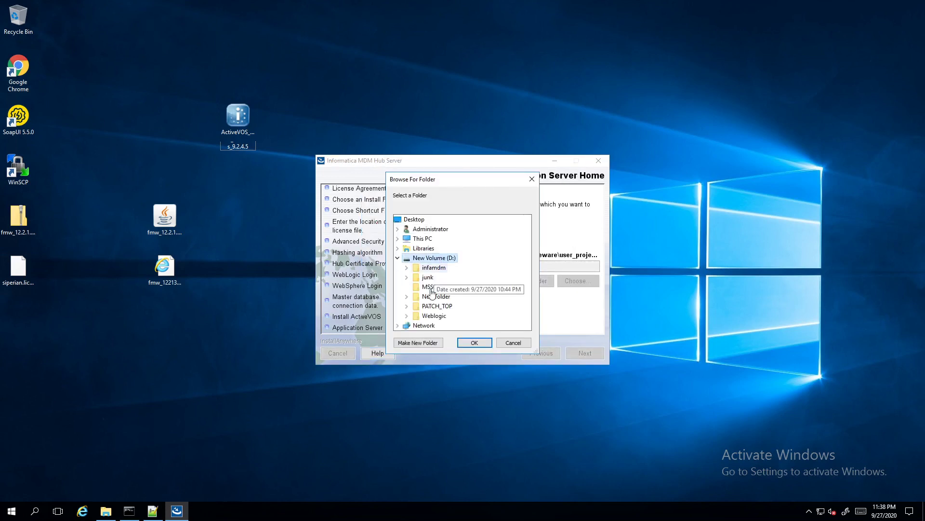
pyautogui.doubleClick(433, 316)
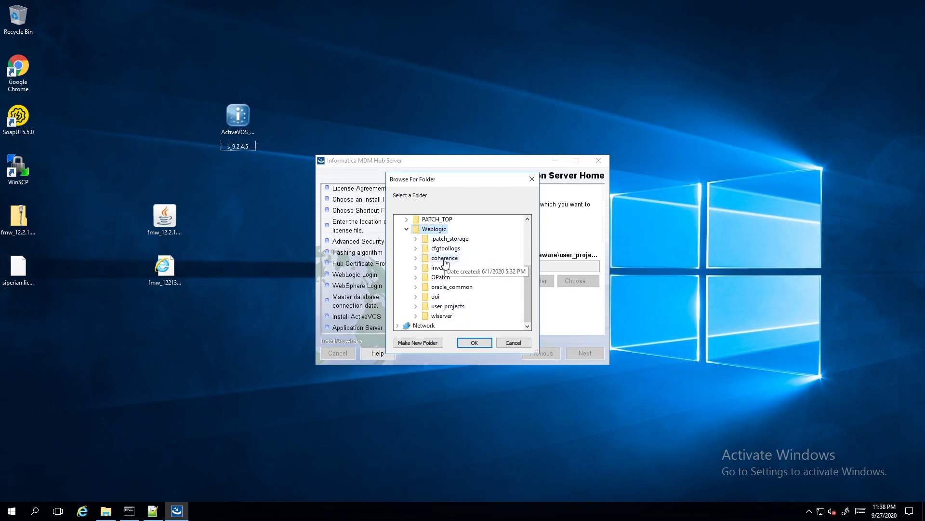
pyautogui.click(444, 307)
pyautogui.scroll(-4, 448, 286)
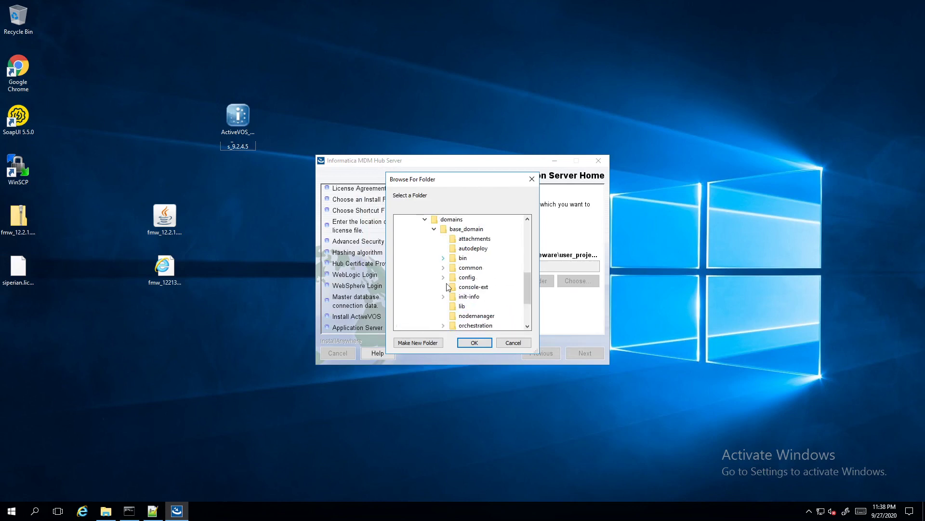
pyautogui.click(466, 229)
pyautogui.click(474, 343)
pyautogui.click(573, 352)
pyautogui.click(477, 273)
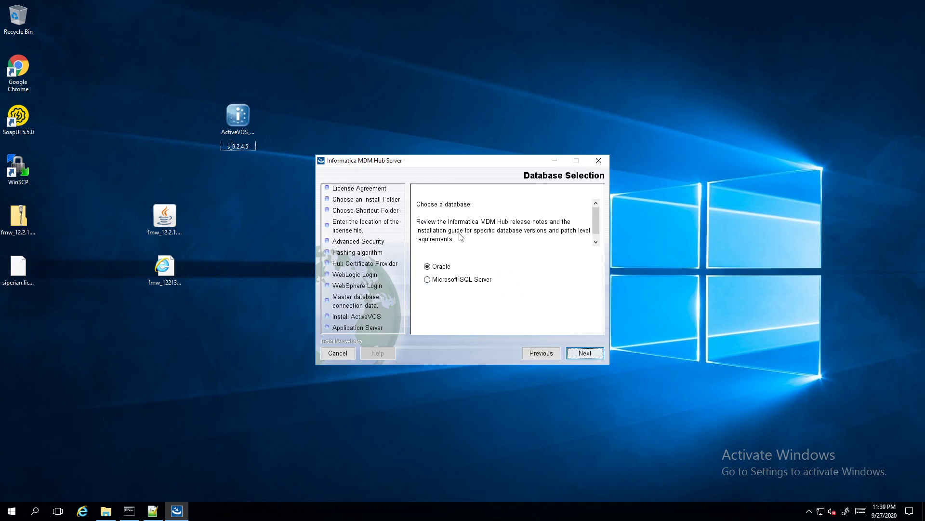
# Choose Microsoft SQL Server and connect to cmx_system on localhost:1433 with the DBO login
pyautogui.click(448, 280)
pyautogui.click(586, 352)
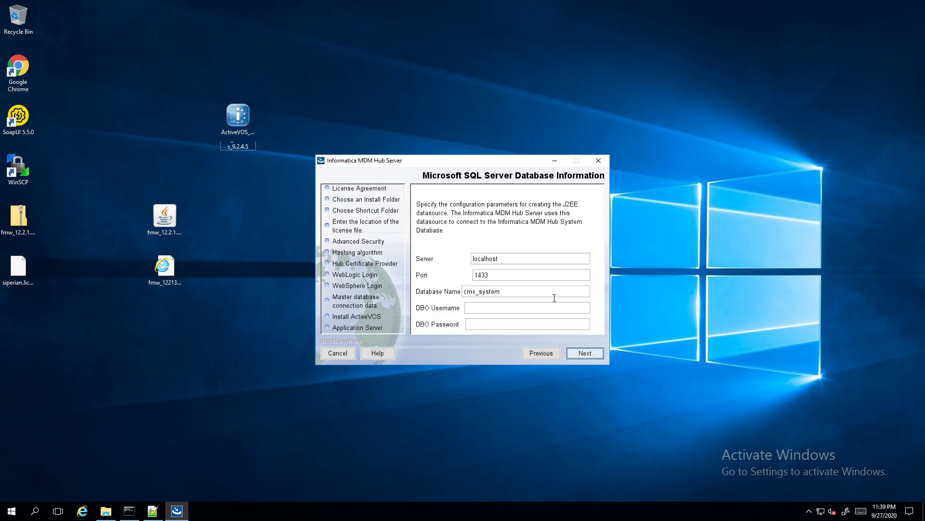
pyautogui.click(488, 309)
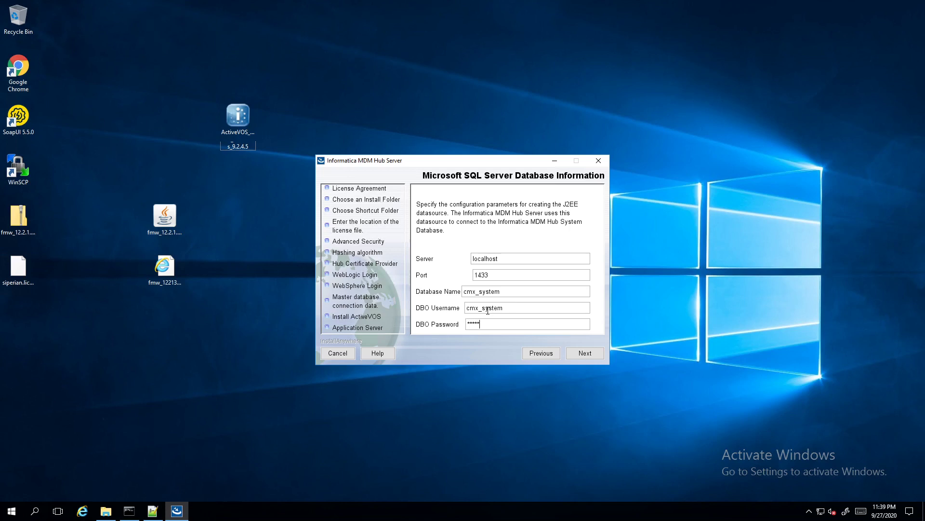
pyautogui.click(586, 355)
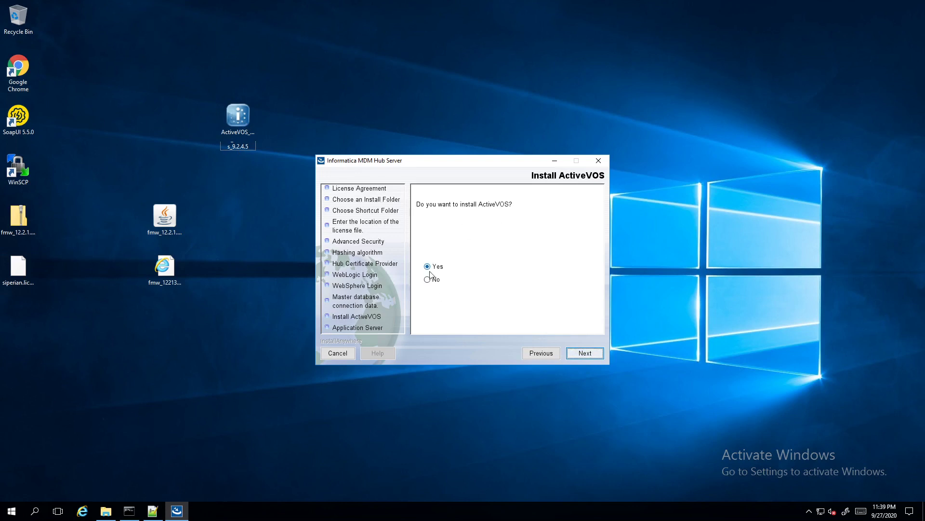
# Keep ActiveVOS installation and move its install folder to drive D
pyautogui.click(586, 350)
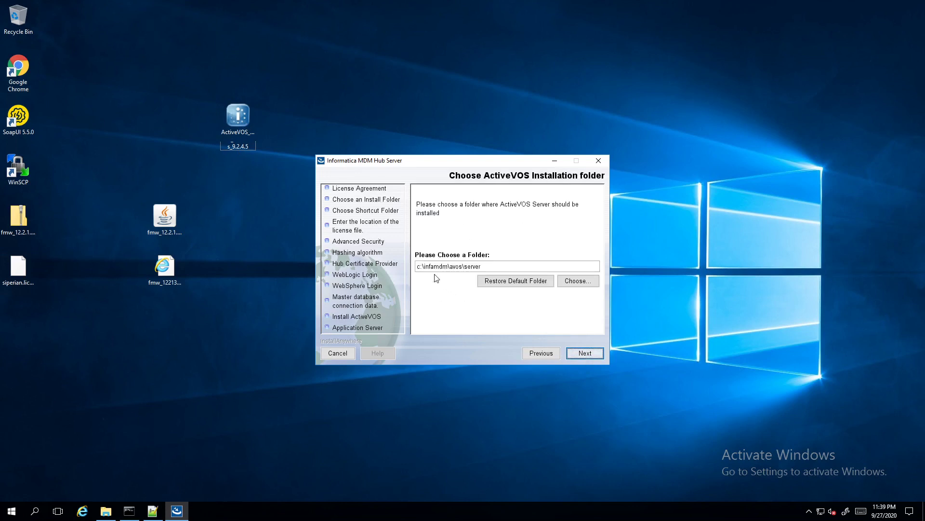
pyautogui.click(421, 267)
pyautogui.press('BackSpace')
pyautogui.write('D')
pyautogui.click(585, 353)
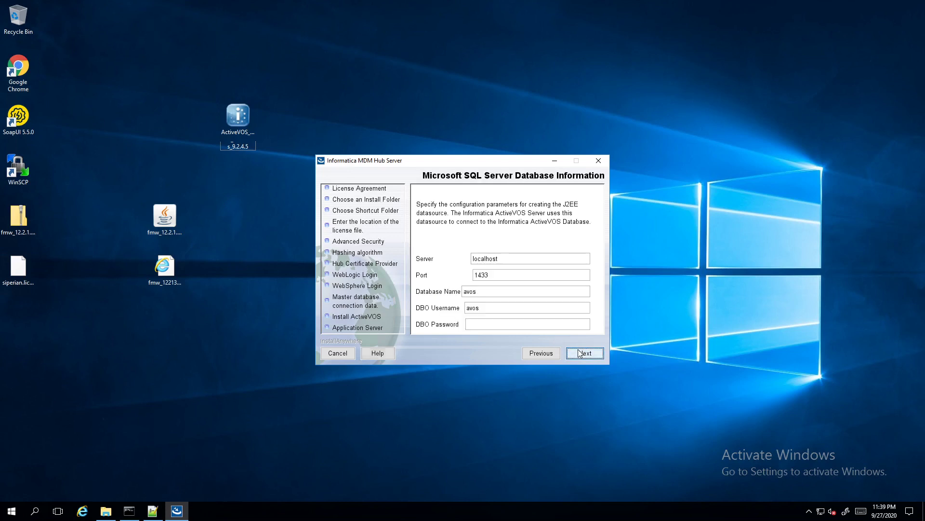
# Enter the avos database DBO password and keep the localhost:7001 web URL
pyautogui.click(482, 323)
pyautogui.click(587, 353)
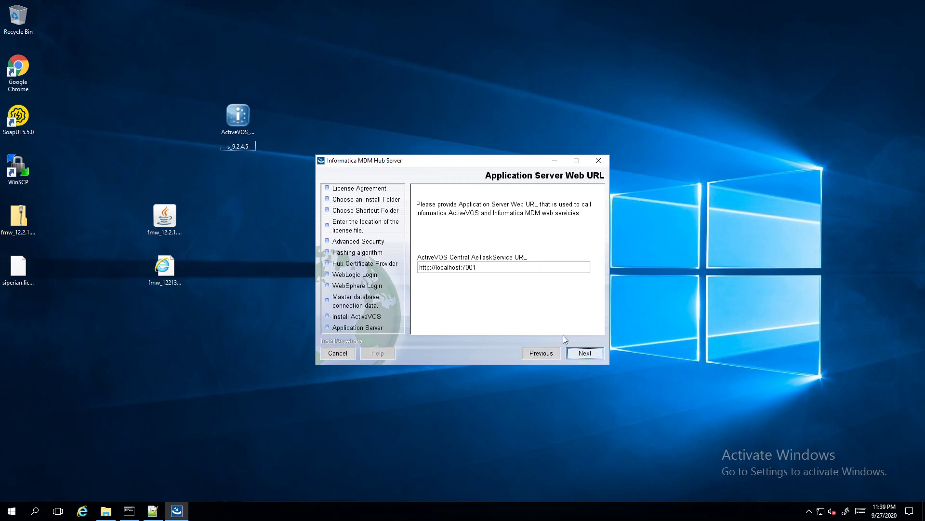
pyautogui.click(585, 353)
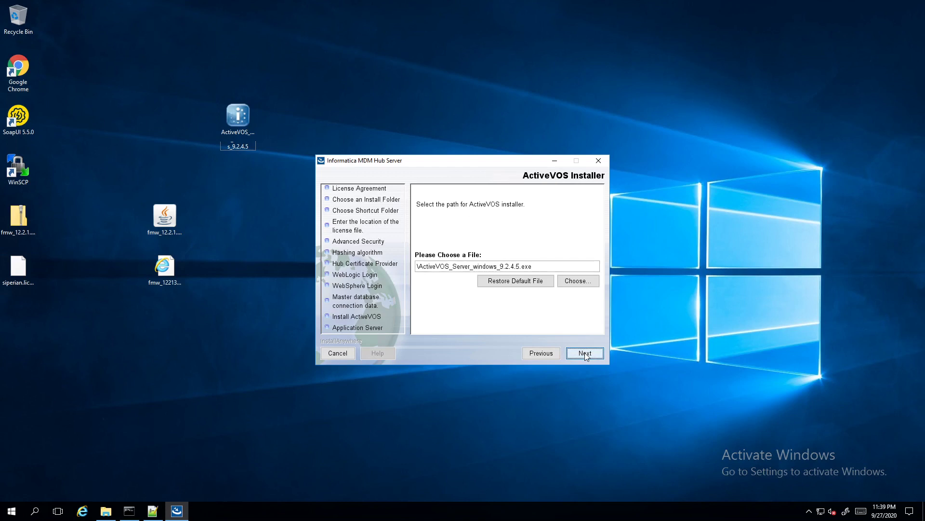
# Select ActiveVOS_Server_Windows_9.2.4.5.exe on the Desktop as the ActiveVOS installer
pyautogui.click(578, 281)
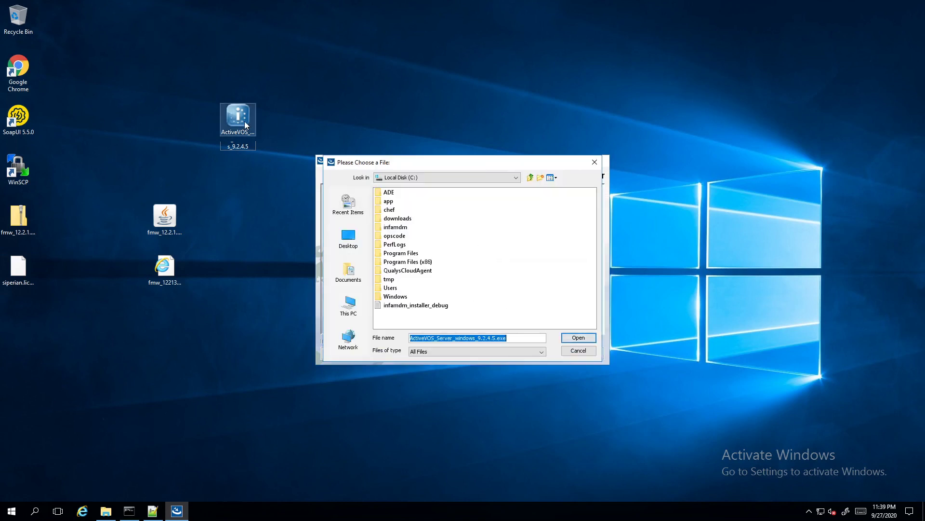
pyautogui.click(343, 250)
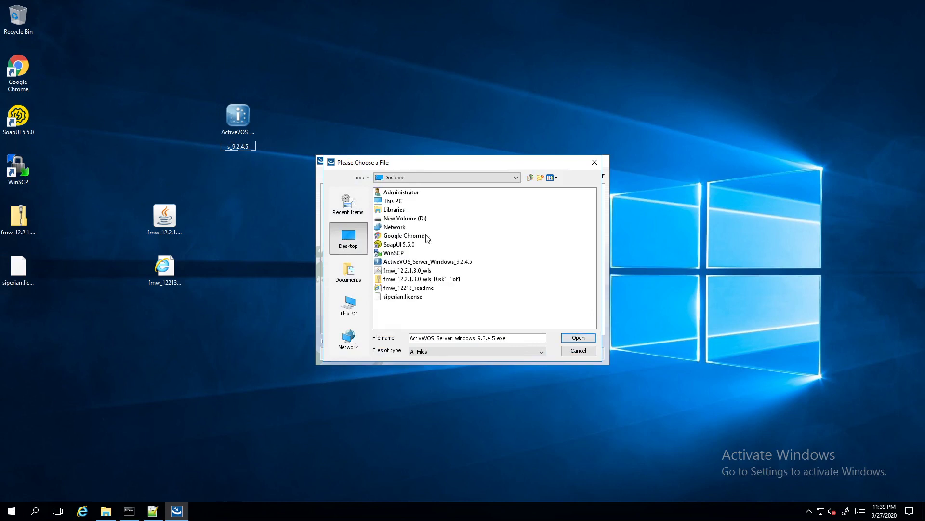
pyautogui.doubleClick(428, 264)
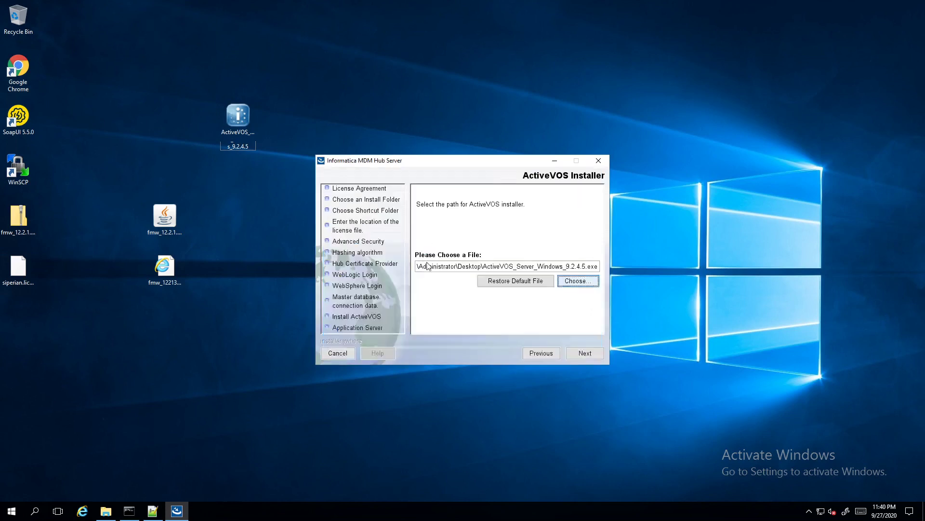
pyautogui.click(590, 354)
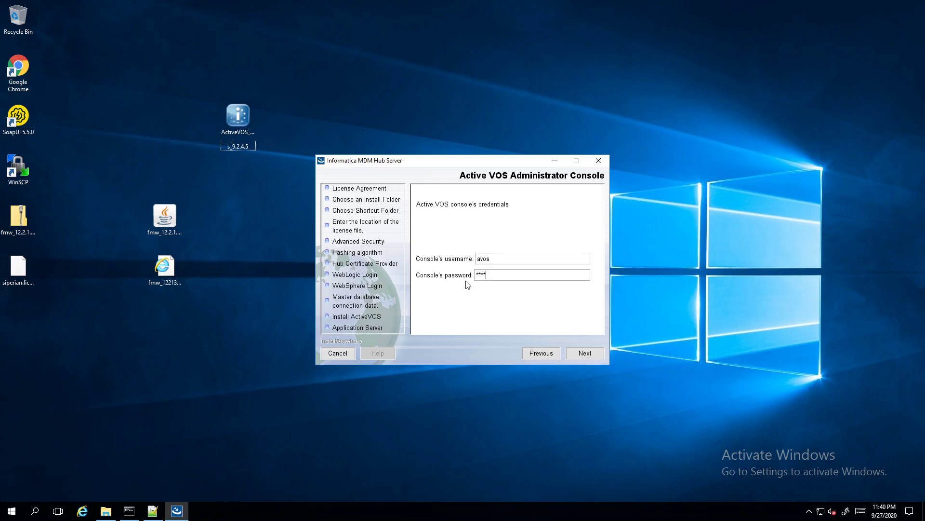
# Accept the console credentials, decline Informatica Platform, and pick Automotive as the organization industry
pyautogui.click(586, 354)
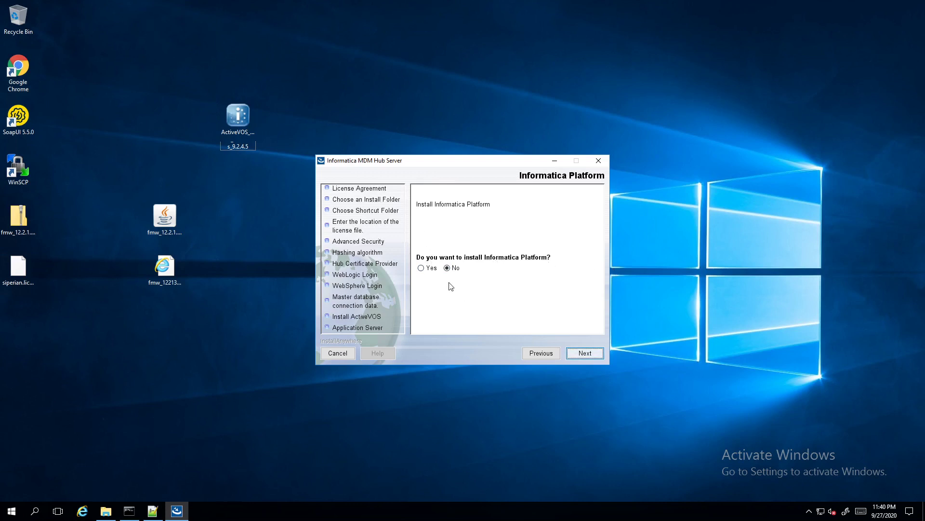
pyautogui.click(590, 353)
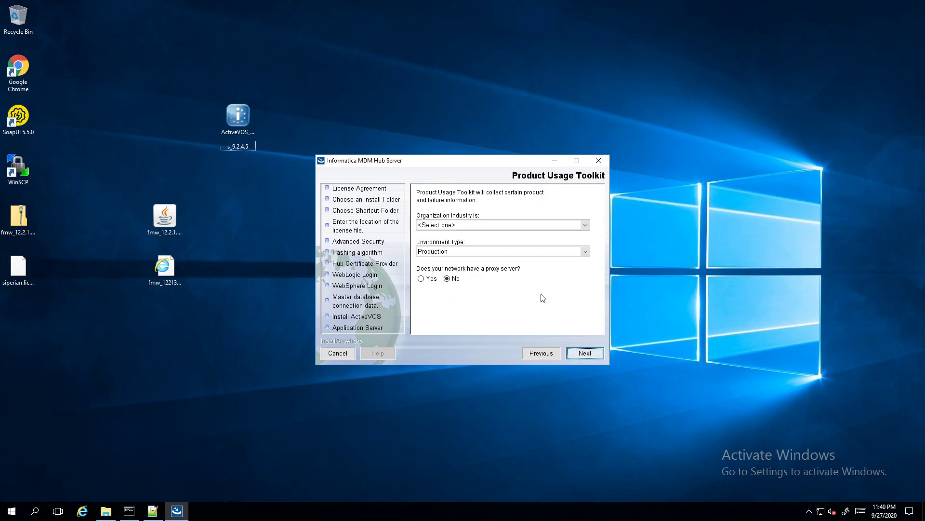
pyautogui.click(449, 227)
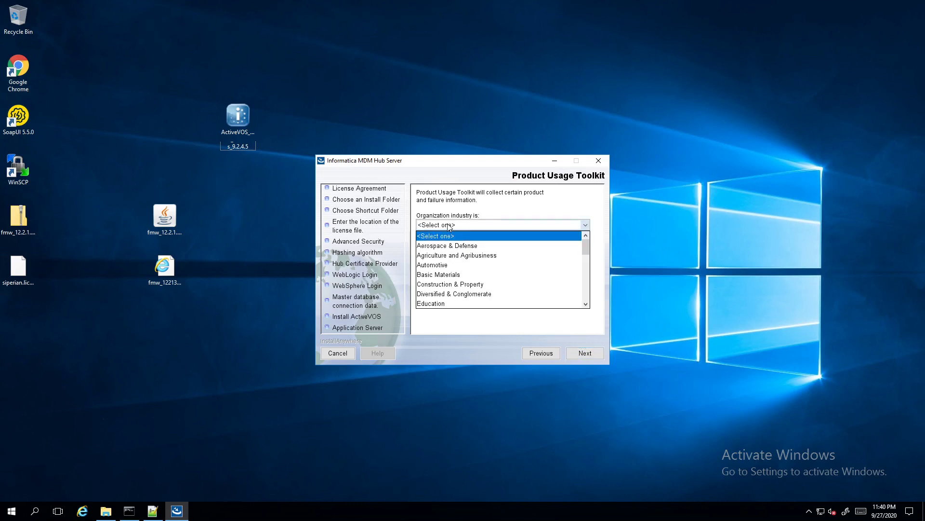
pyautogui.click(445, 266)
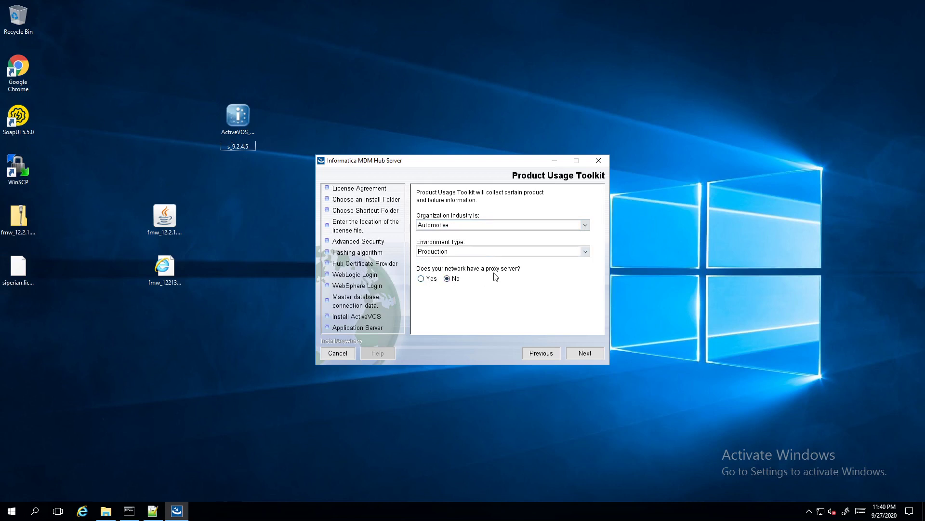
pyautogui.click(583, 357)
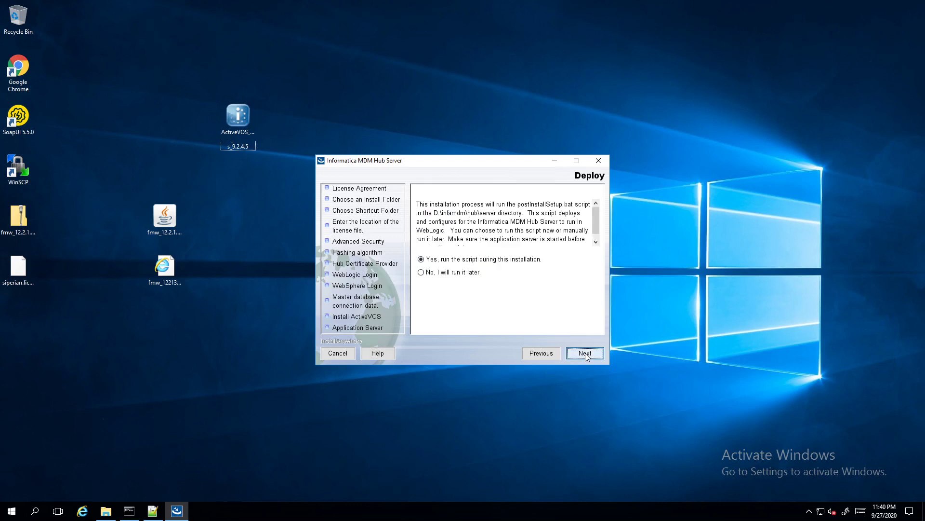
# Choose 'No, I will run it later' for postInstallSetup, start installing, and minimize the remote desktop
pyautogui.click(431, 274)
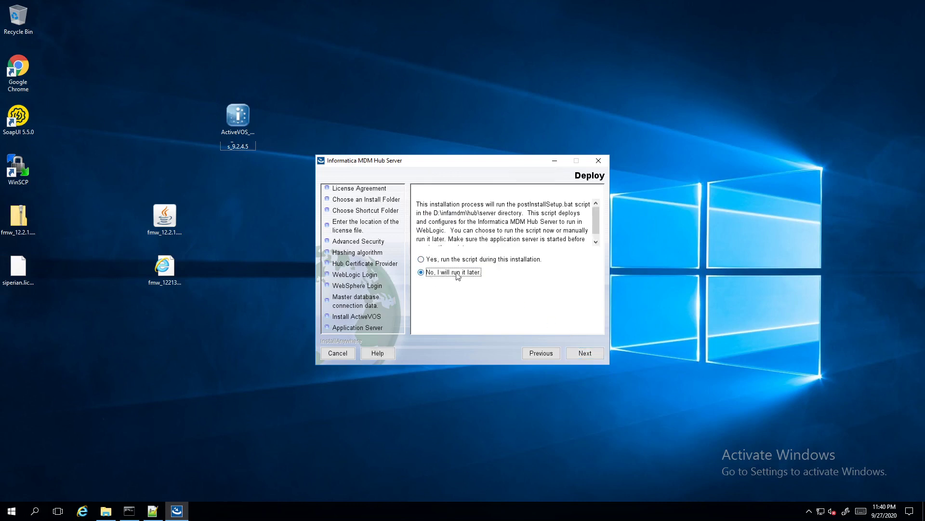
pyautogui.click(593, 355)
pyautogui.click(592, 356)
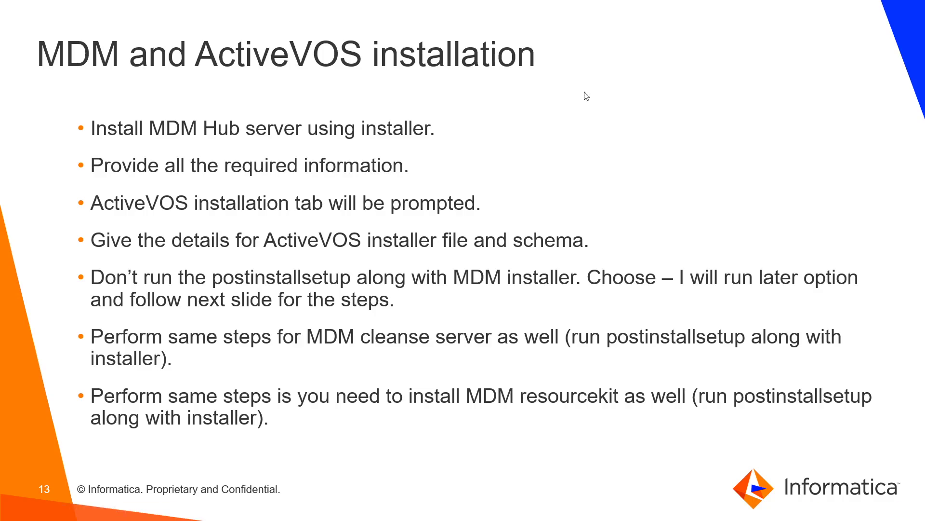
pyautogui.click(577, 8)
# Advance to slide 14, 'Manual Postinstallsetup', then switch back to the remote desktop
pyautogui.press('Right')
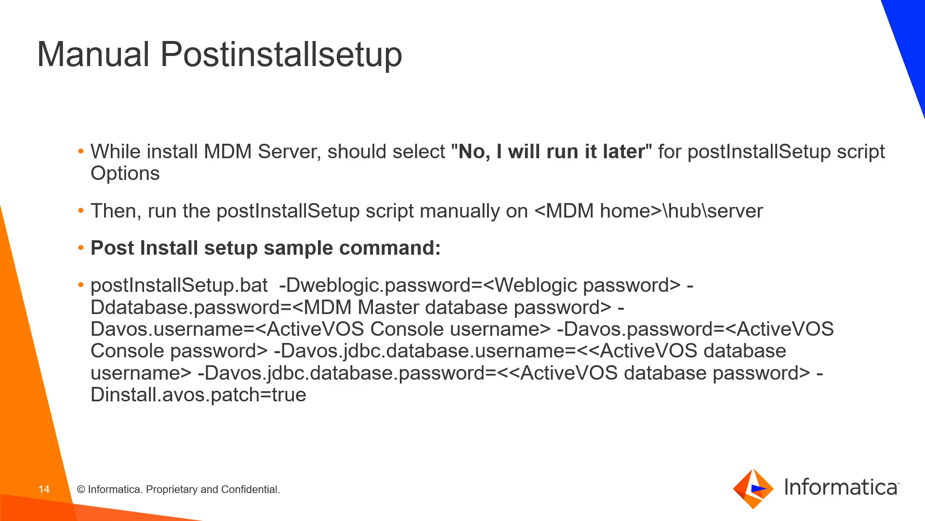
pyautogui.hotkey('alt', 'Tab')
pyautogui.hotkey('alt', 'Tab')
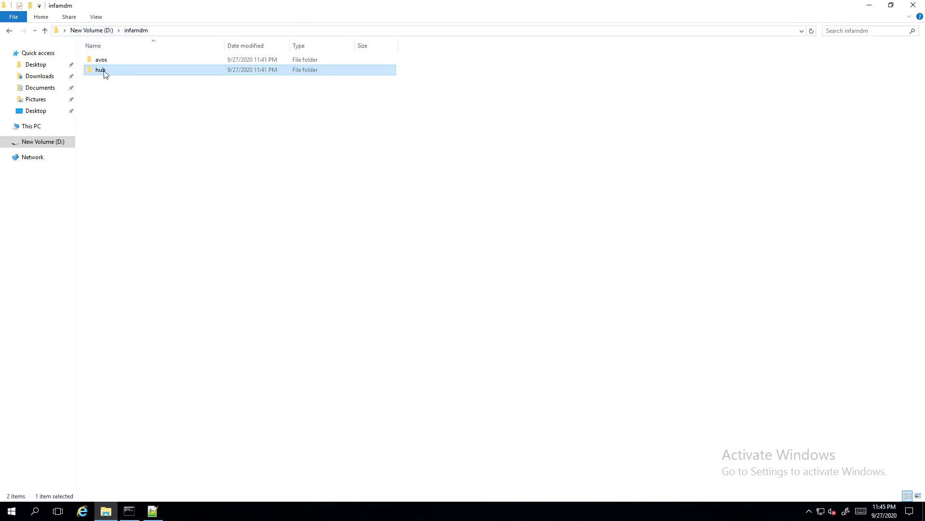
# Open a command prompt in D:\infamdm\hub\server and run the pasted postInstallSetup.bat command
pyautogui.doubleClick(102, 71)
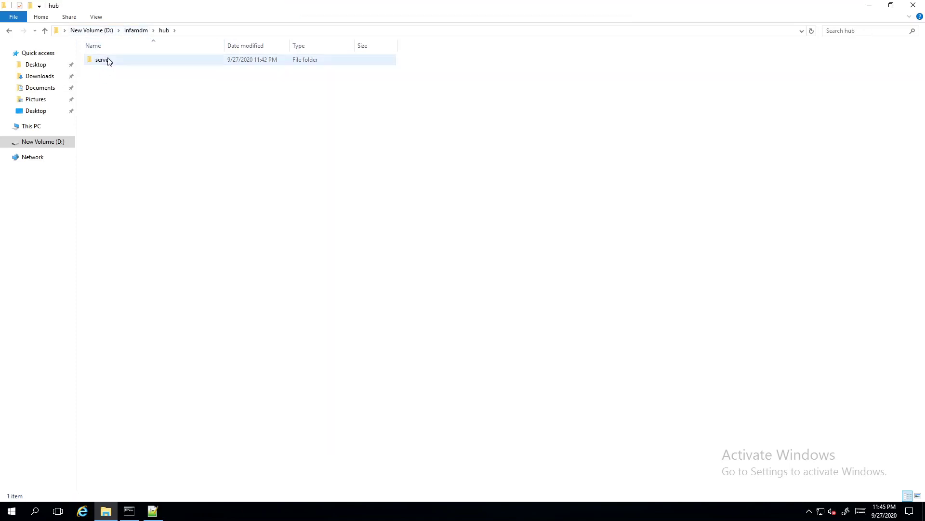
pyautogui.doubleClick(108, 60)
pyautogui.click(240, 32)
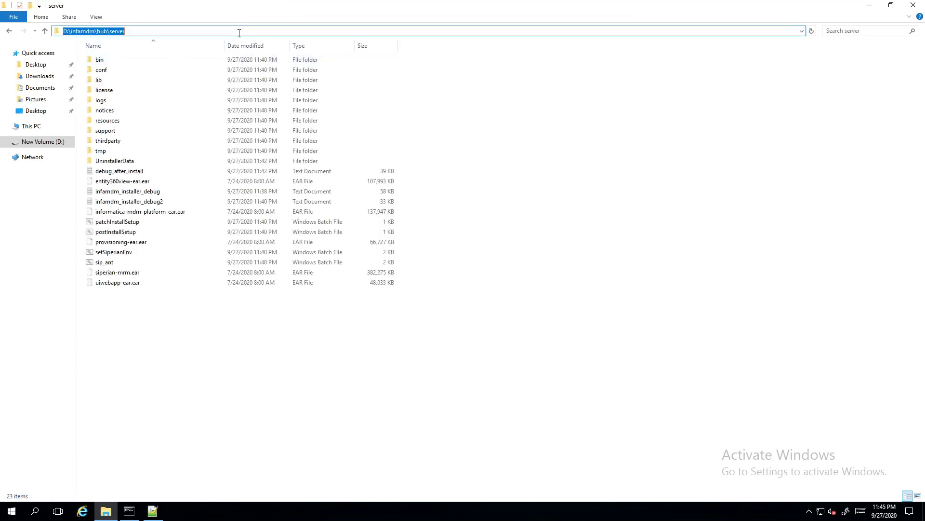
pyautogui.write('cmd')
pyautogui.press('Return')
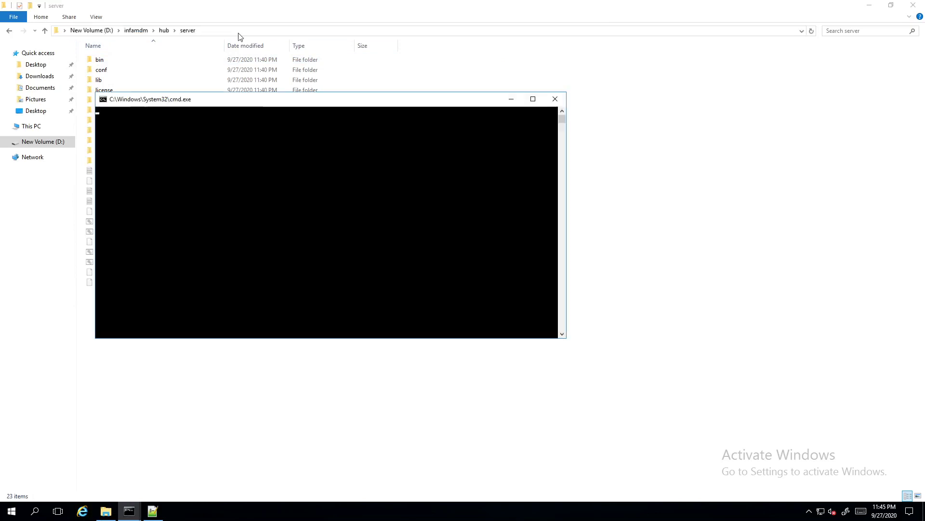
pyautogui.rightClick(201, 153)
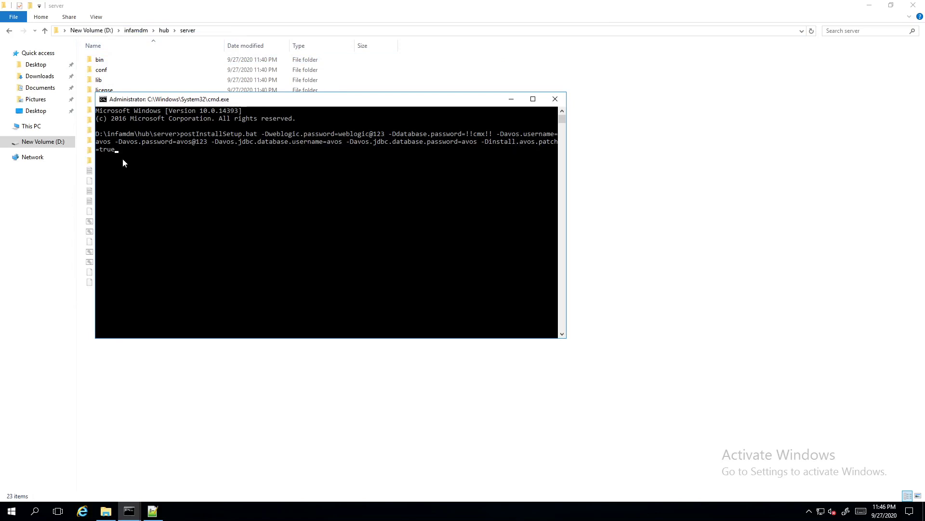
pyautogui.press('Return')
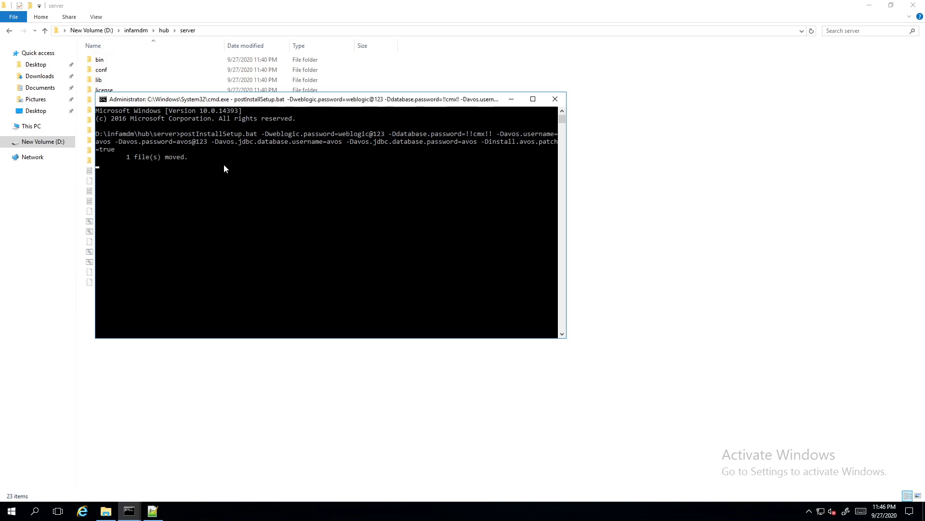
pyautogui.click(513, 100)
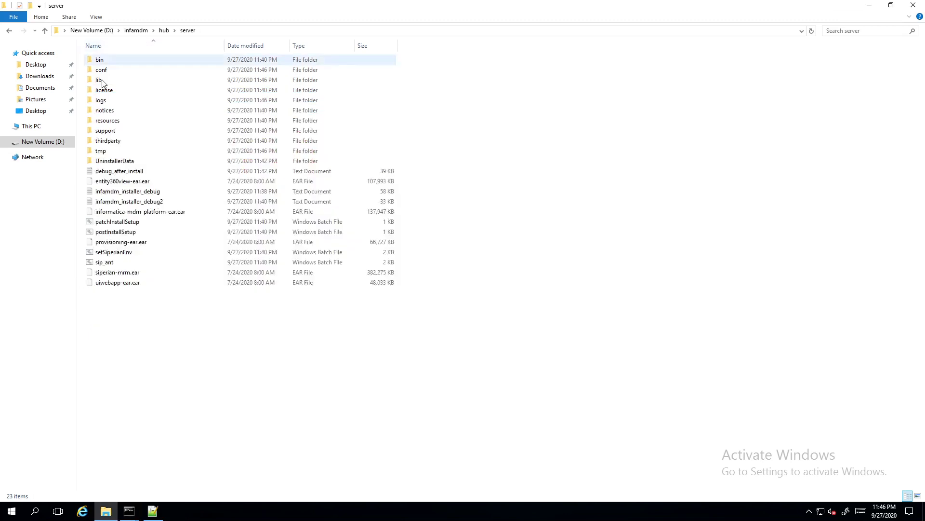
# Open logs\postInstallSetup.log in Notepad++, then minimize the remote desktop
pyautogui.doubleClick(102, 102)
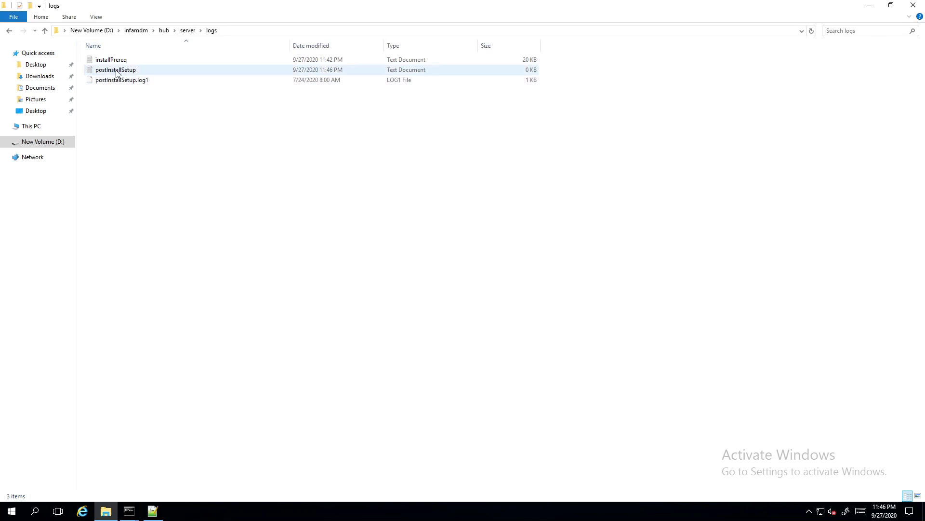
pyautogui.rightClick(119, 71)
pyautogui.click(94, 120)
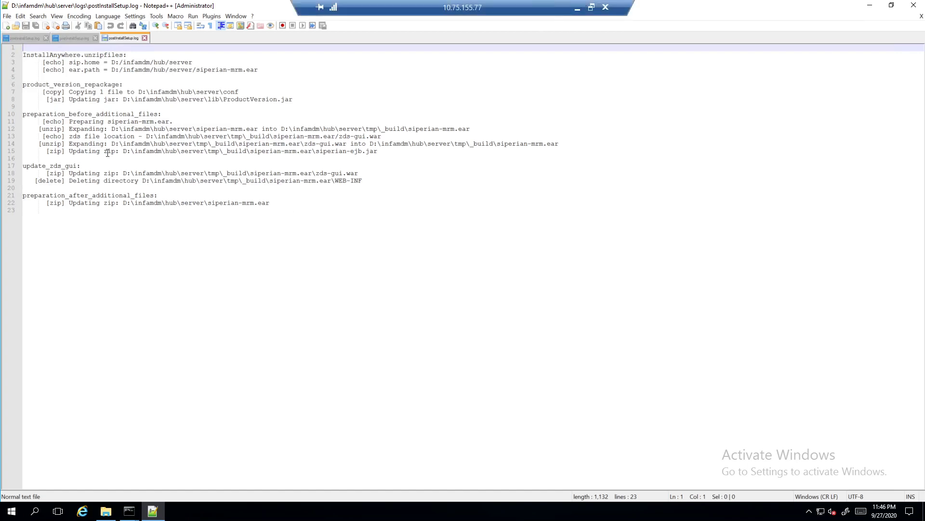
pyautogui.click(577, 8)
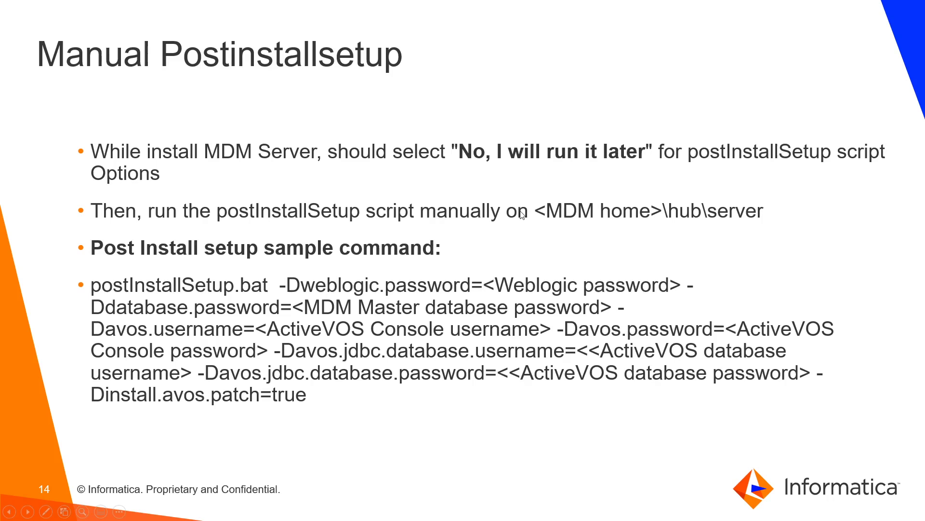
# Switch back to the remote desktop to view the finished log ending in BUILD SUCCESSFUL
pyautogui.hotkey('alt', 'Tab')
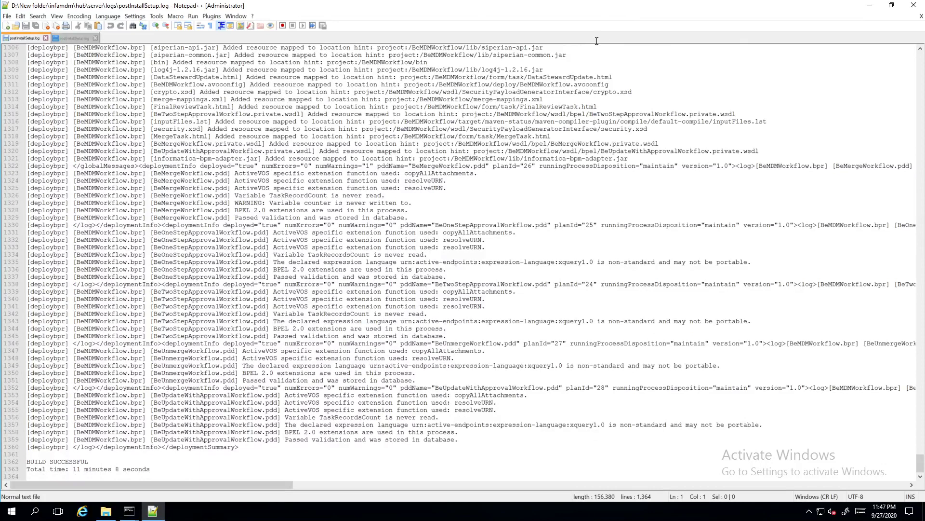
# Switch from the Notepad++ log to the IDD Configuration page showing MDM_sample_ActiveVOS_BE fully deployed
pyautogui.click(586, 8)
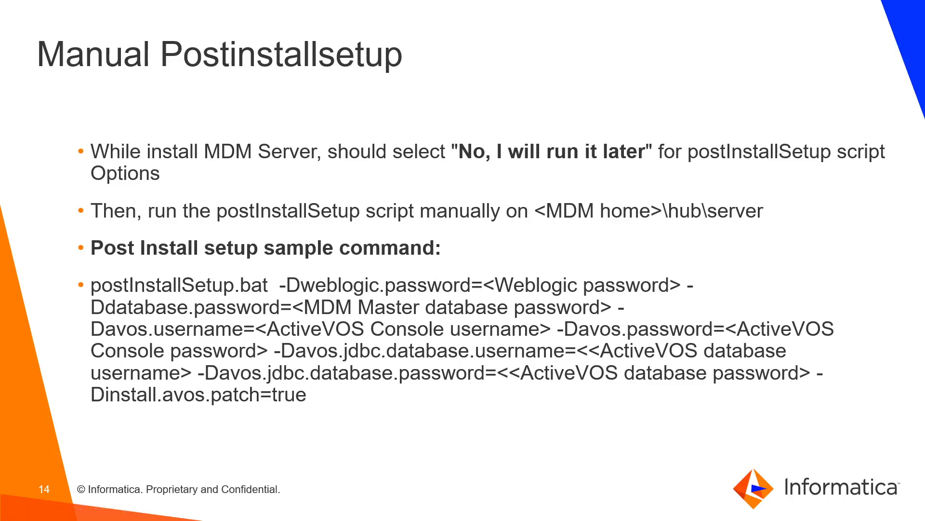
pyautogui.hotkey('alt', 'Tab')
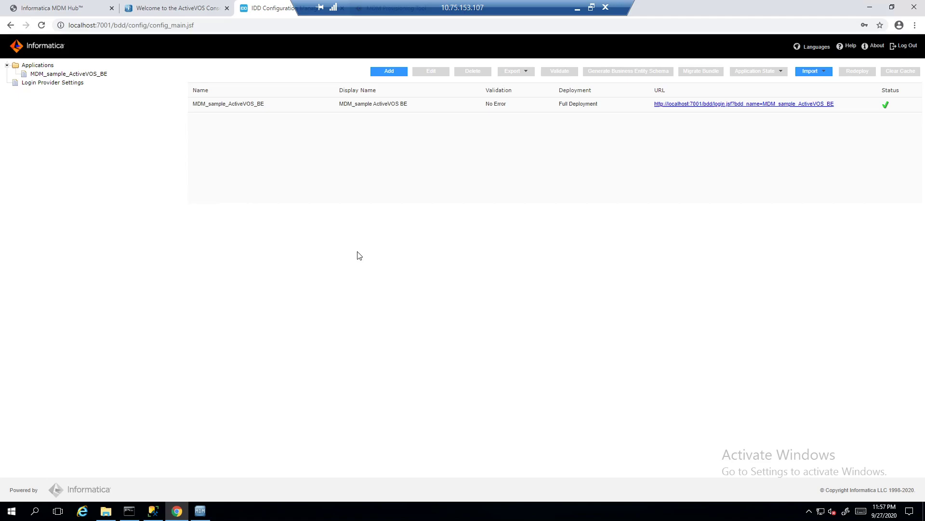